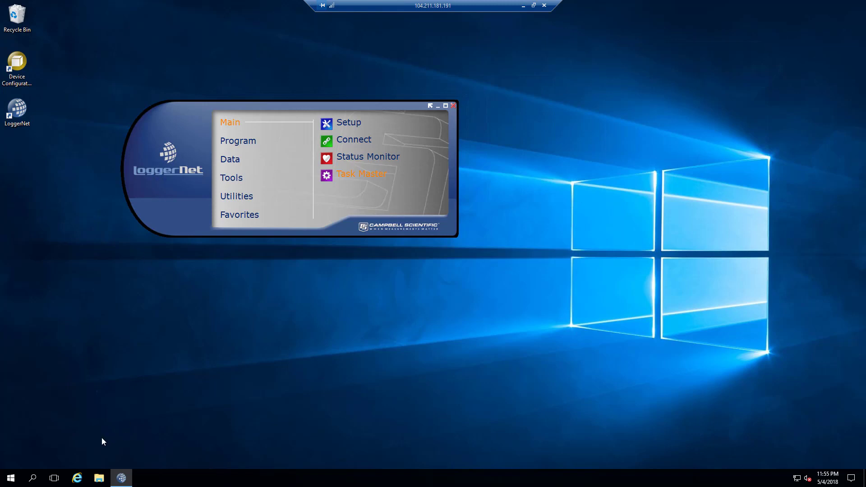
Pin CsiWebAdmin to the taskbar through the Start menu's More submenu, then close Start
click(11, 479)
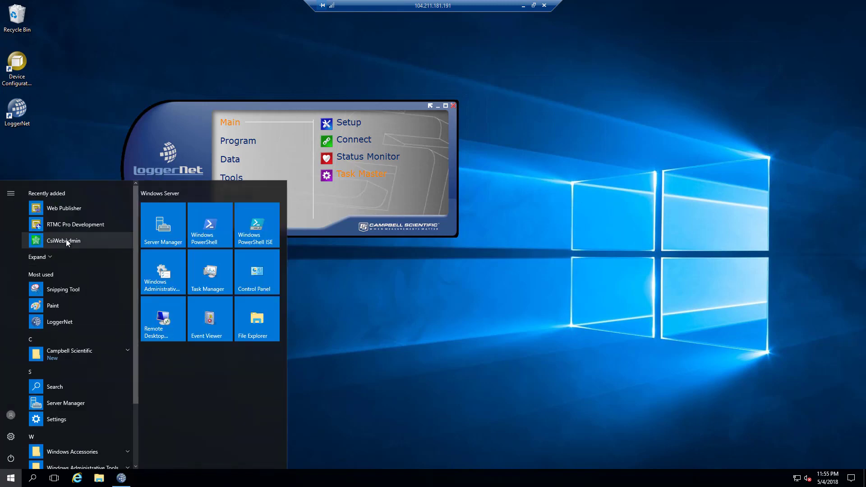
right_click(66, 241)
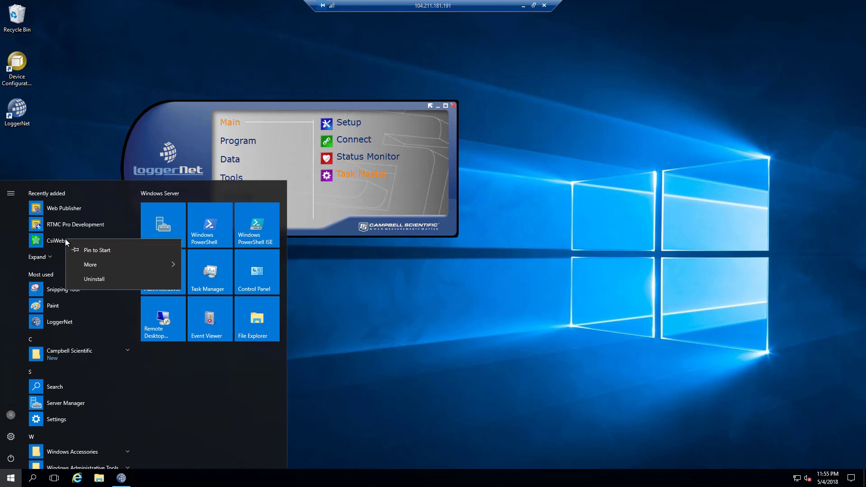
click(82, 188)
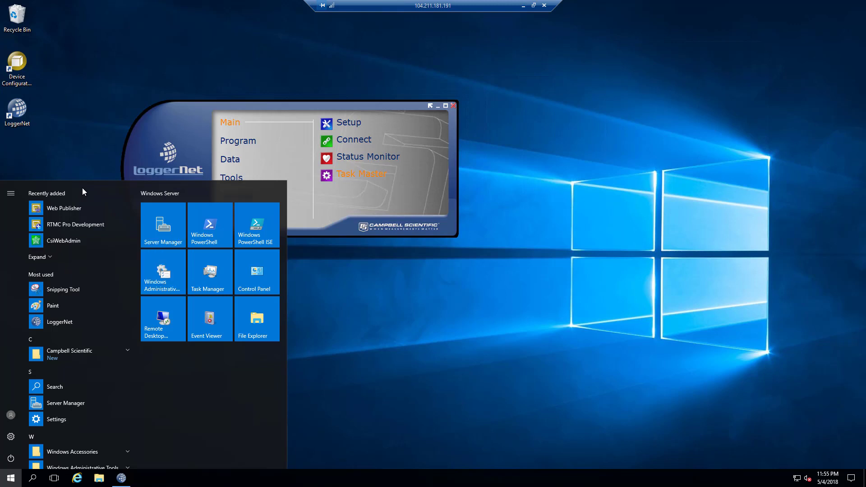
right_click(60, 241)
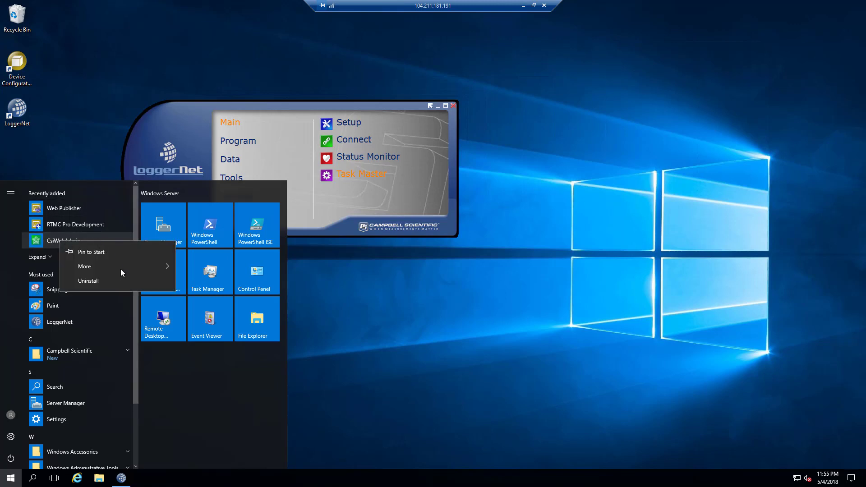
mouse_move(140, 266)
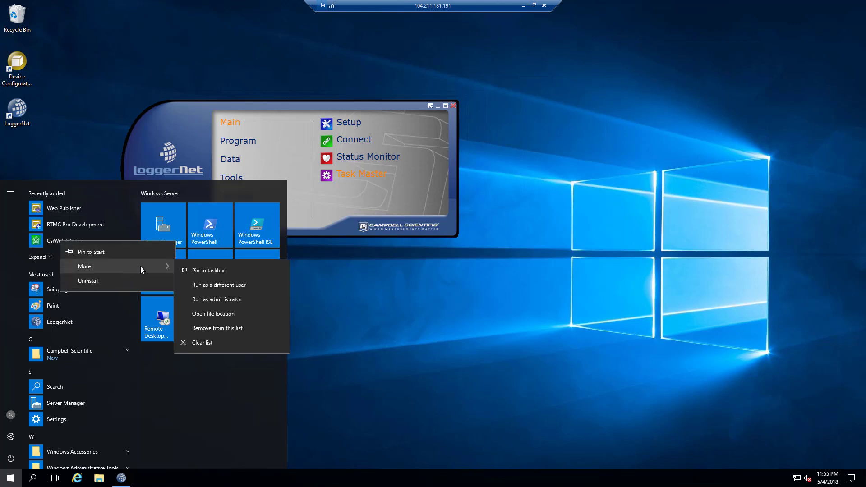
click(208, 269)
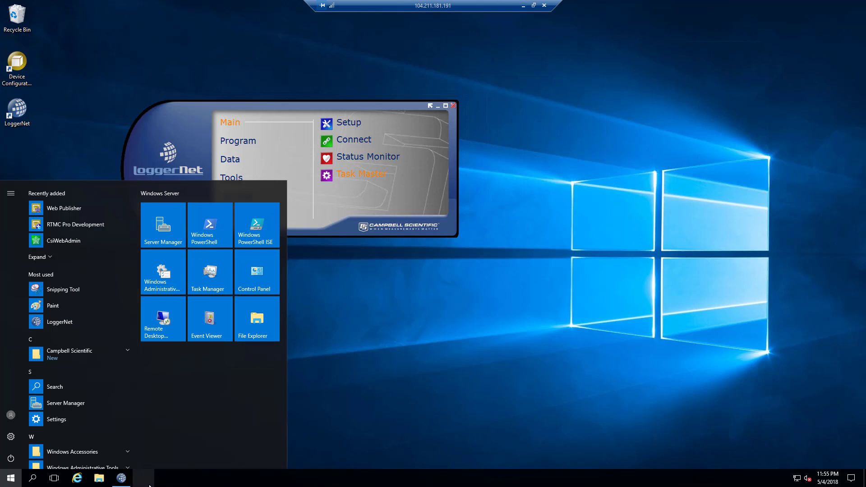
click(318, 384)
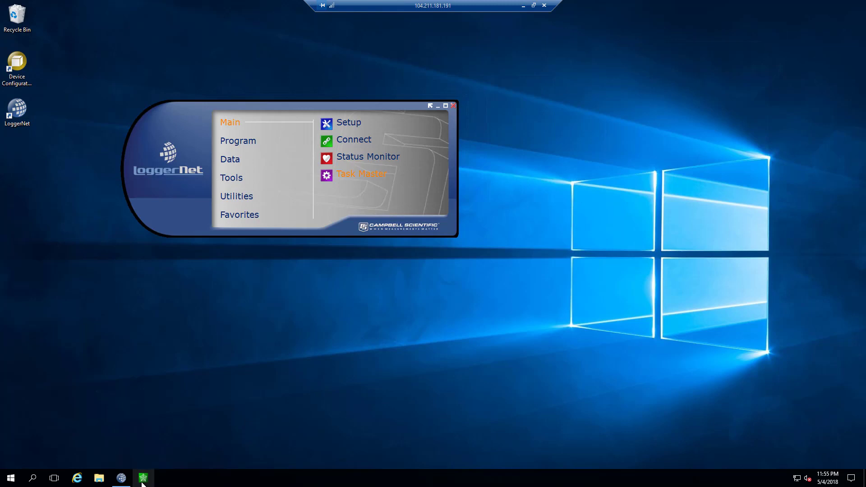
Launch CSI Web Server Administrator from its taskbar icon and move its window right and down
click(143, 479)
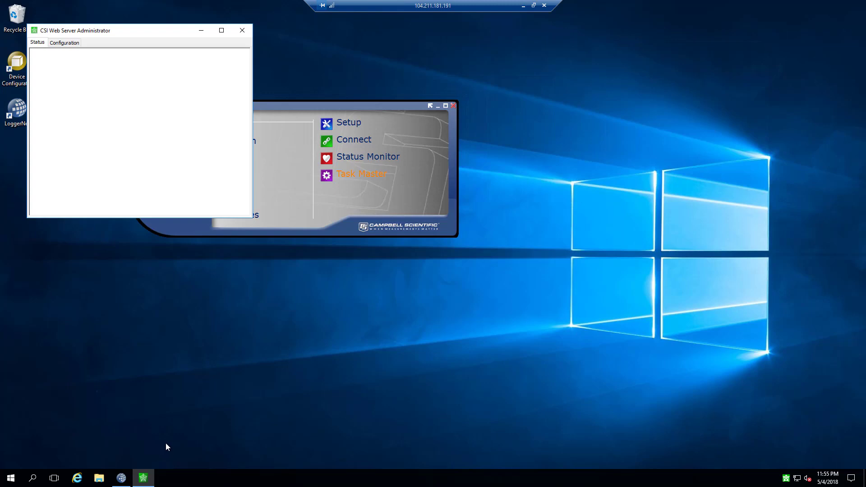
drag(115, 30, 502, 26)
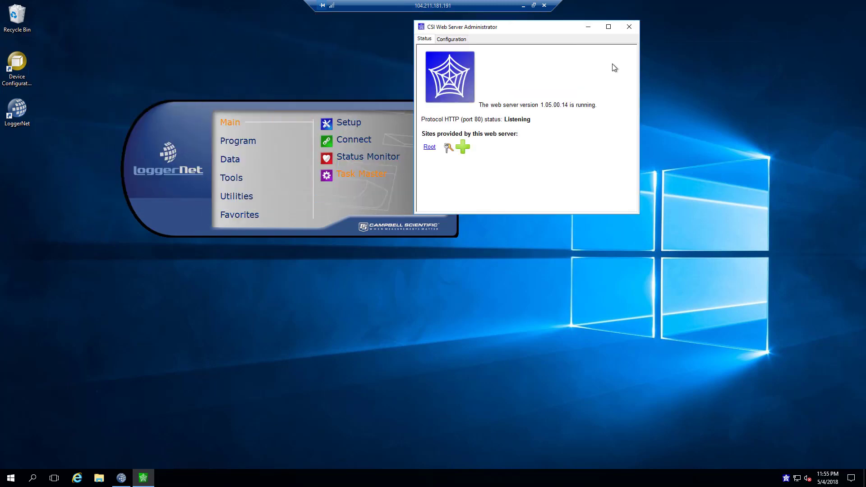
drag(613, 63, 621, 131)
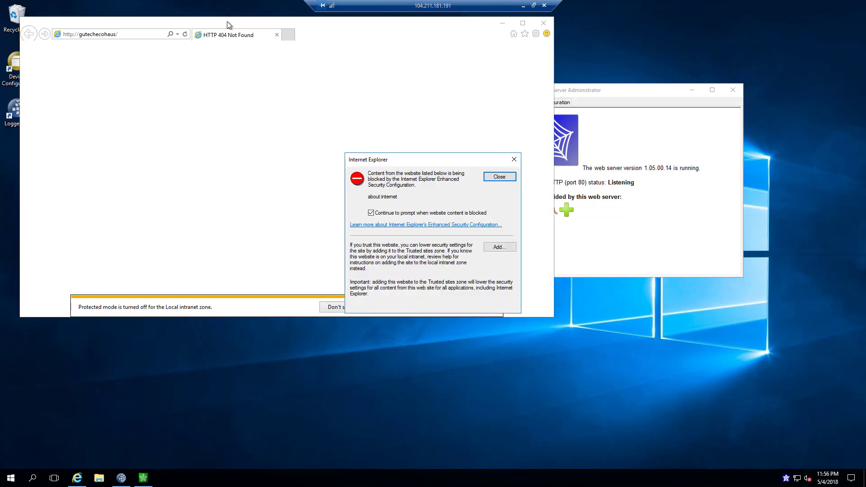
Dismiss the Enhanced Security warnings and postpone IE11 setup, then close all Internet Explorer tabs
click(514, 161)
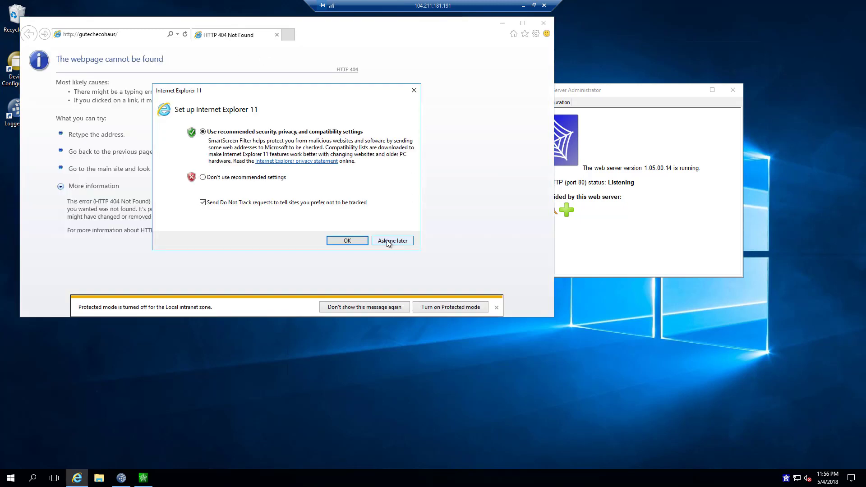
click(389, 242)
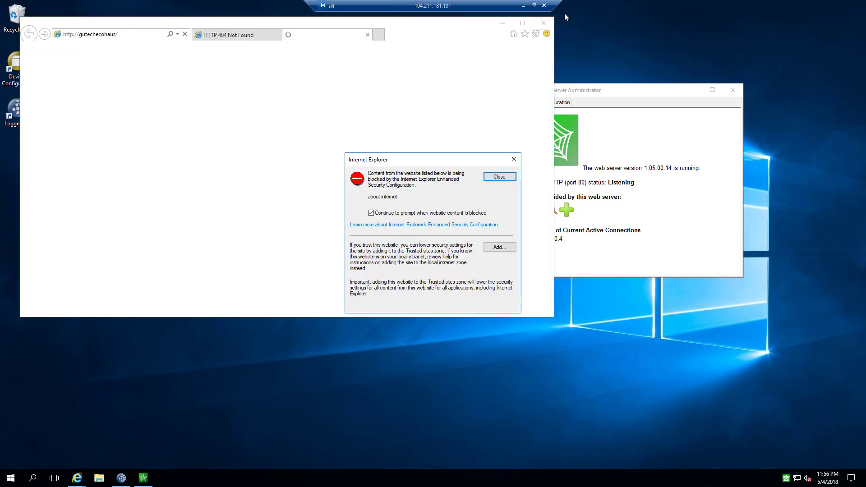
click(514, 159)
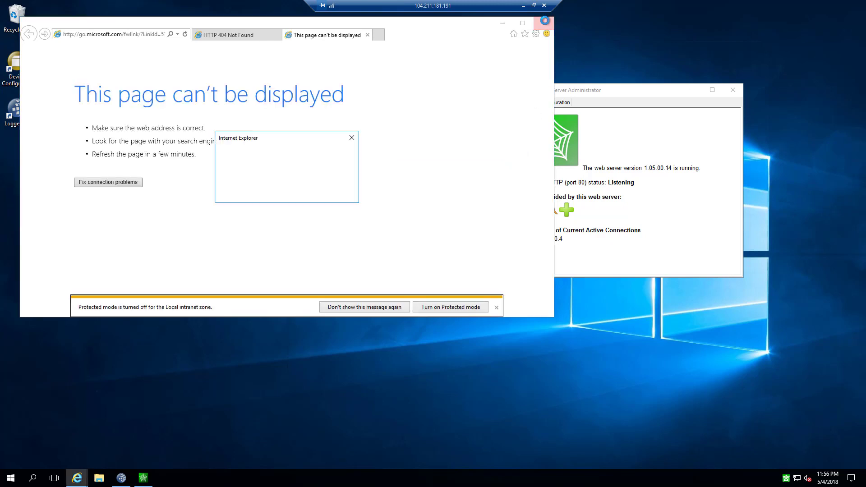
click(281, 174)
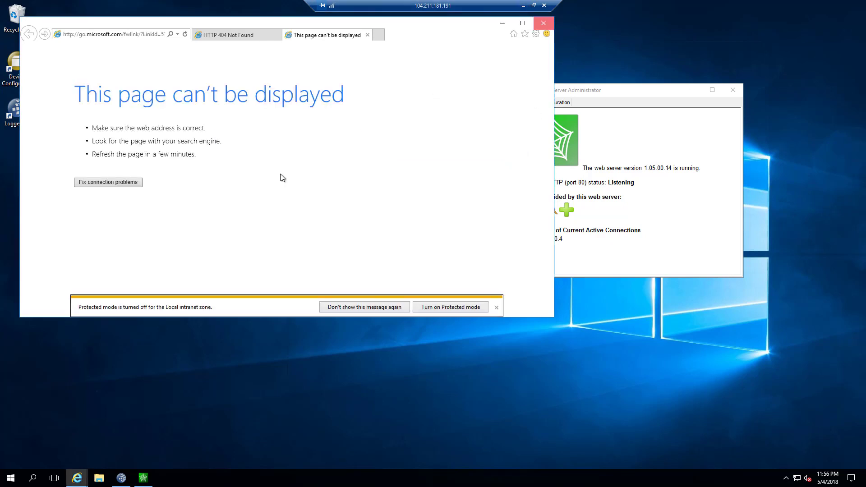
Minimize the remote session and Word, then maximize Chrome showing the gutechecohaus VM overview
click(522, 8)
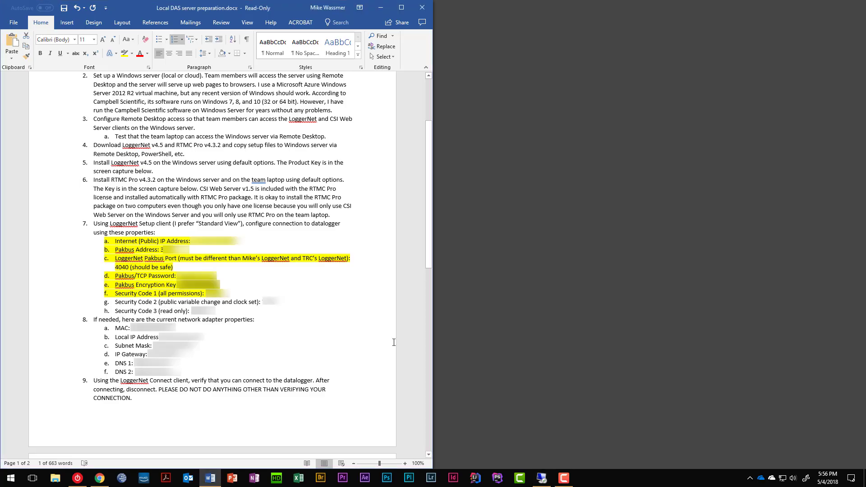
click(383, 8)
click(103, 481)
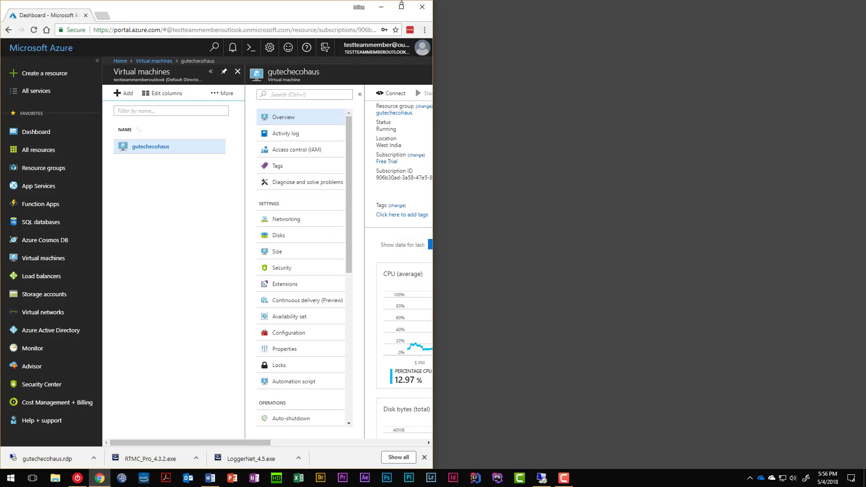
click(401, 6)
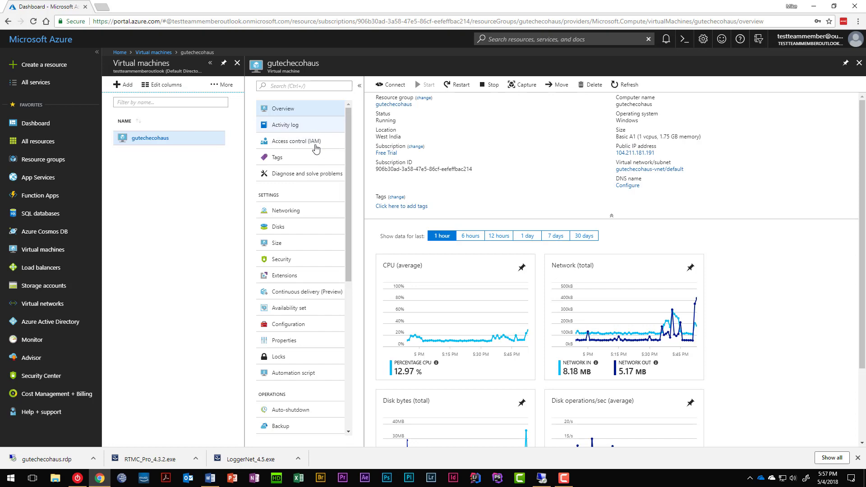
Copy the public IP 104.211.181.191, load it in a new Chrome tab, and return to the Azure tab
click(103, 10)
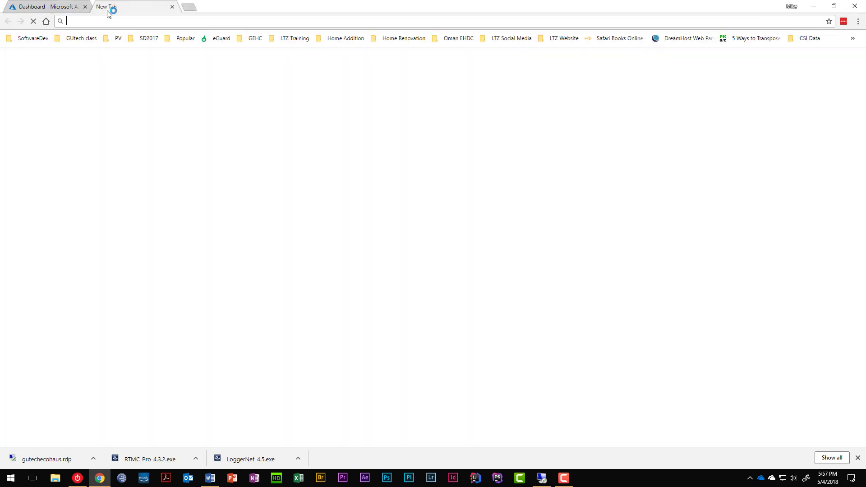
text(dataloggers.livetozero.com/mohawk)
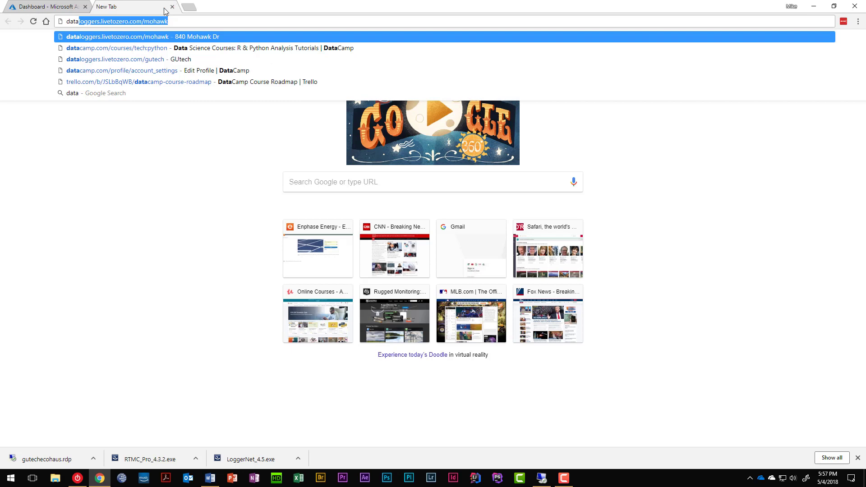
click(172, 8)
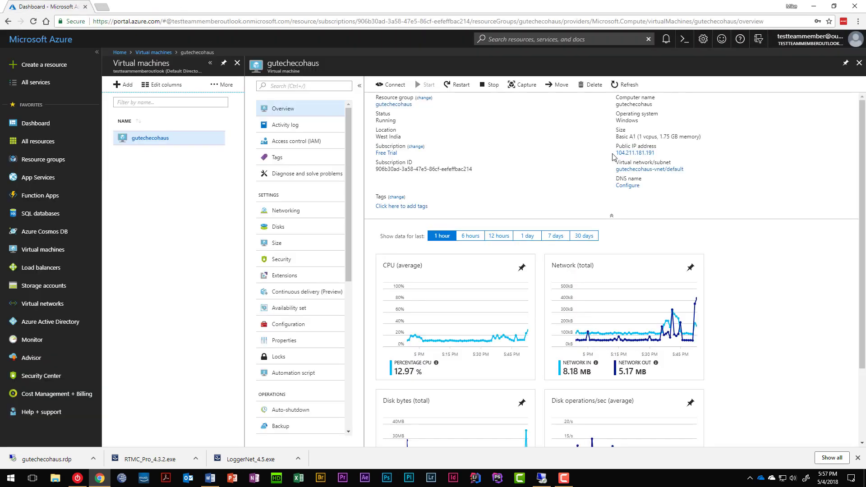
drag(612, 155, 645, 153)
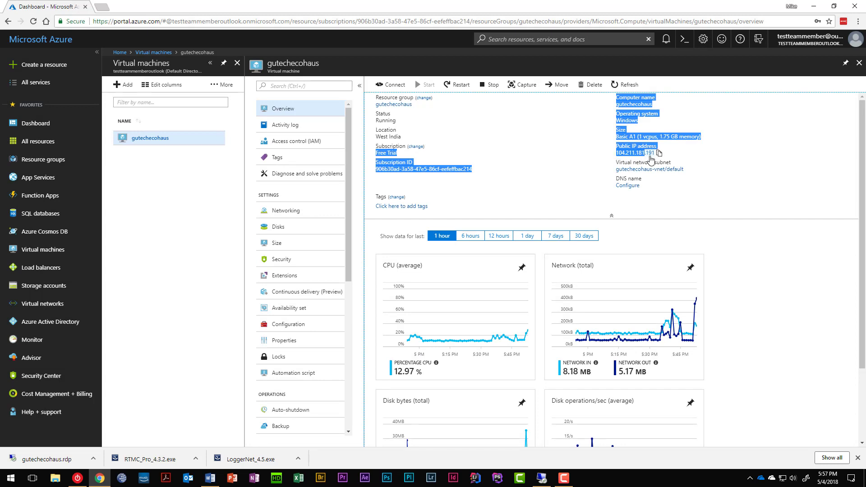
click(659, 154)
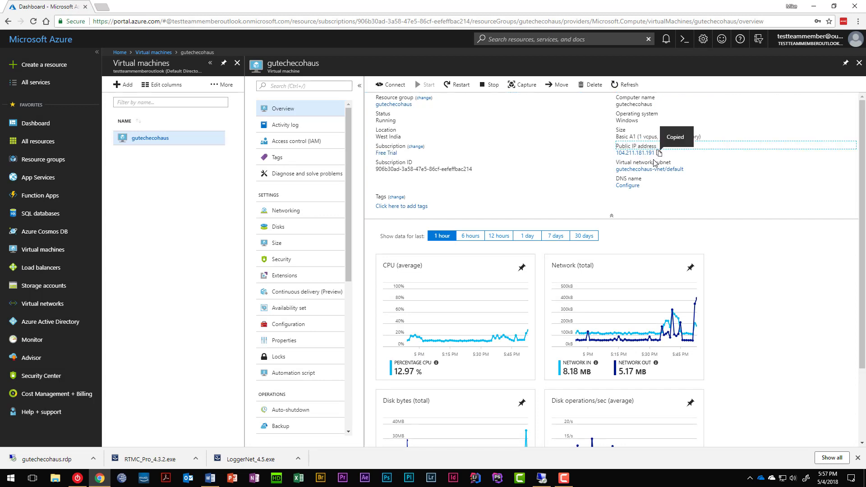
click(103, 8)
key(ctrl+v)
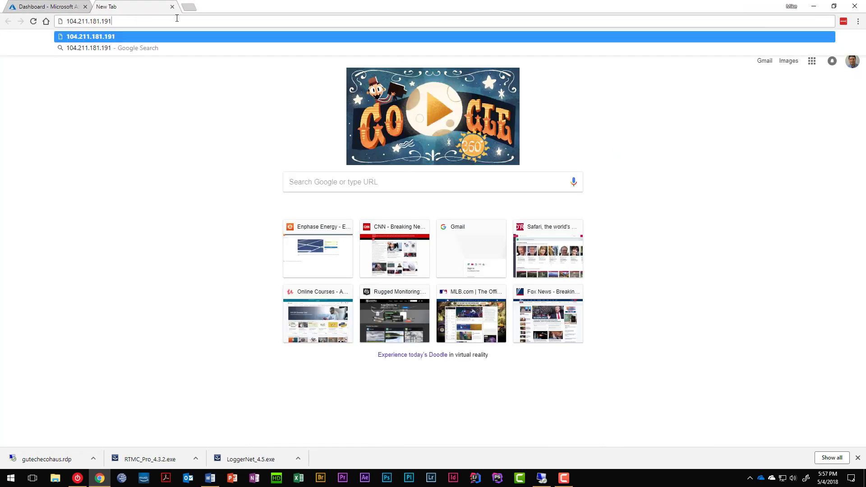
key(Return)
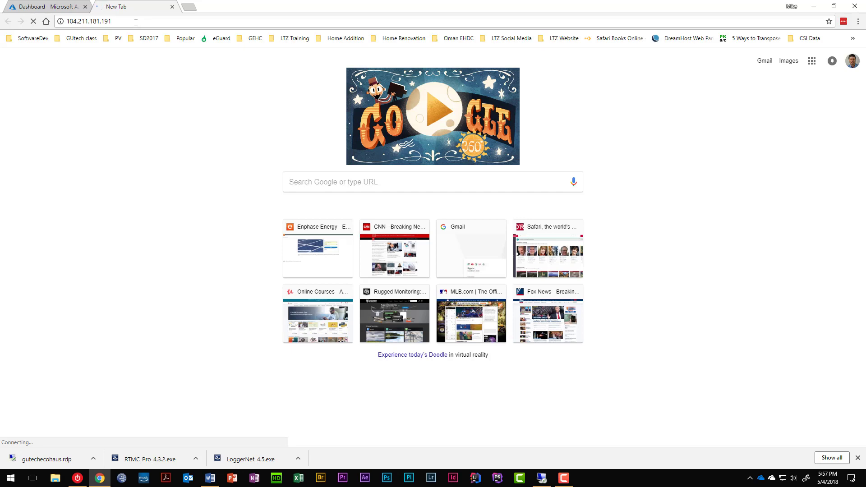
click(45, 6)
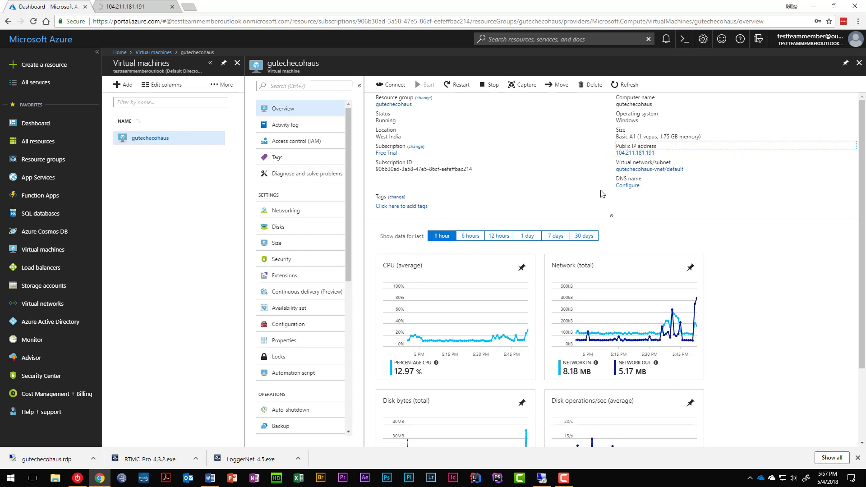
Set the public IP's DNS name label to ecohaus, save, and close the configuration blade
click(625, 186)
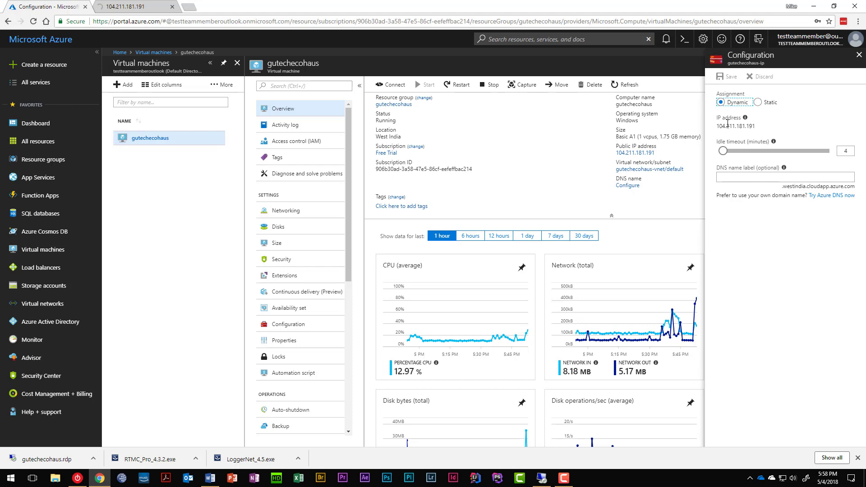
click(740, 175)
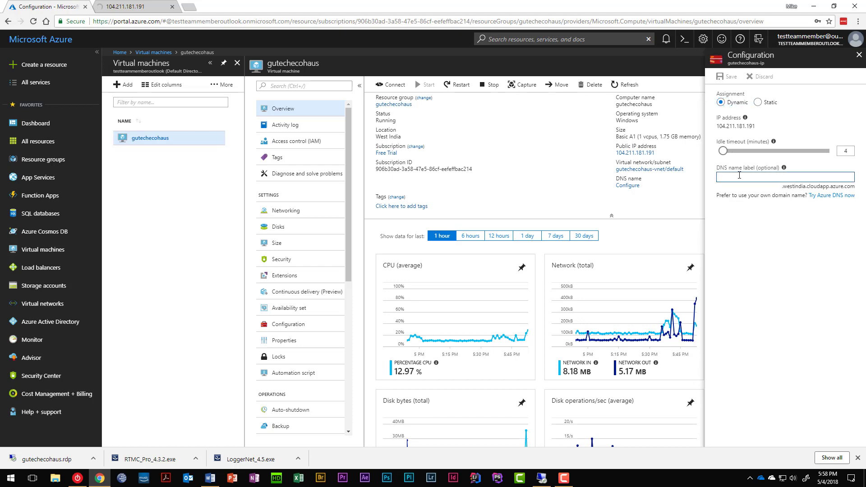
mouse_move(785, 171)
text(cohaus)
key(Tab)
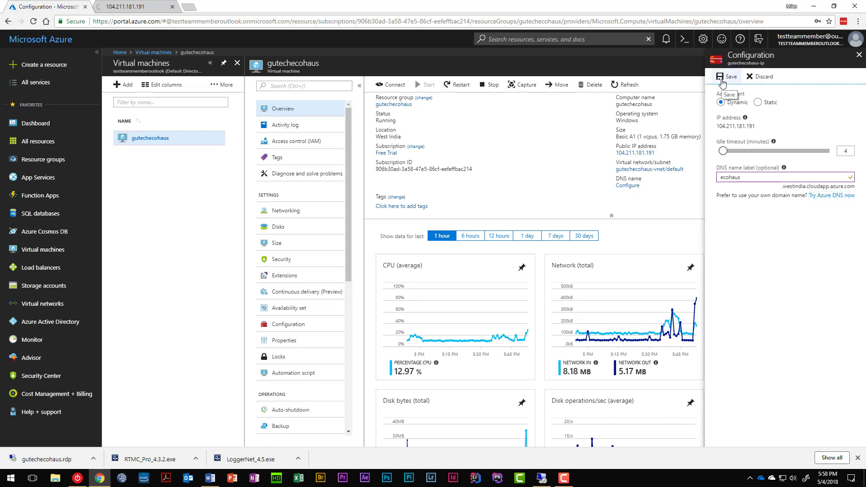
click(722, 82)
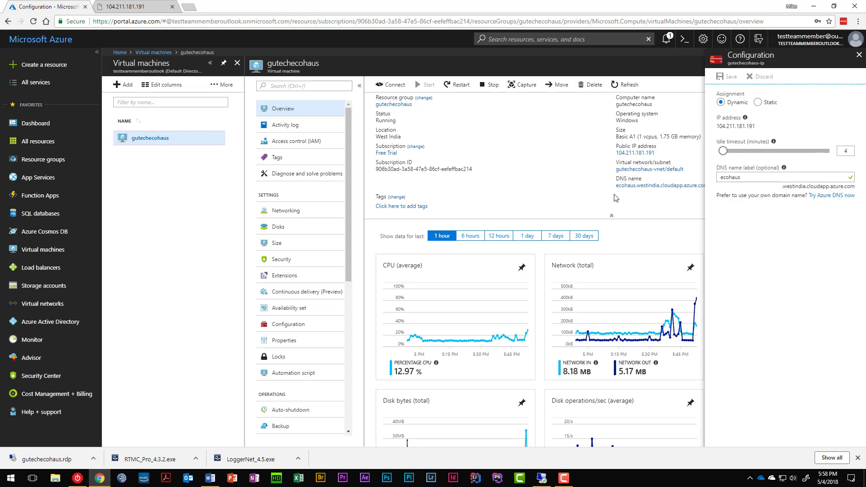
click(598, 195)
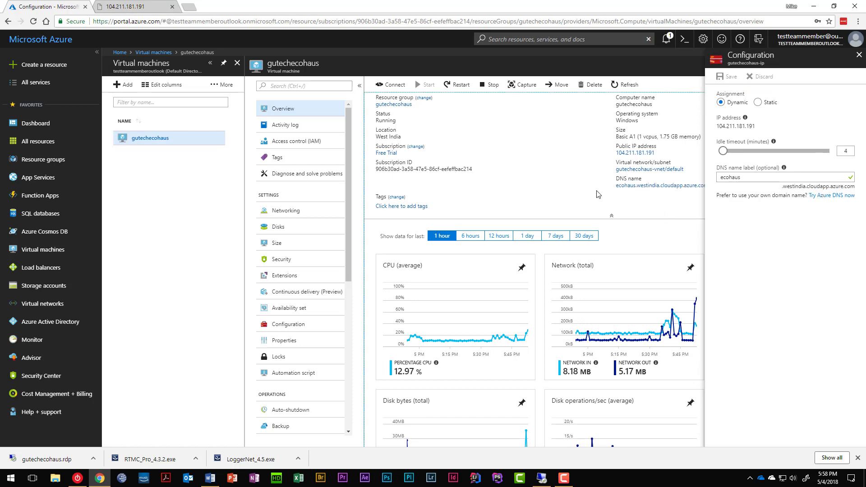
click(859, 54)
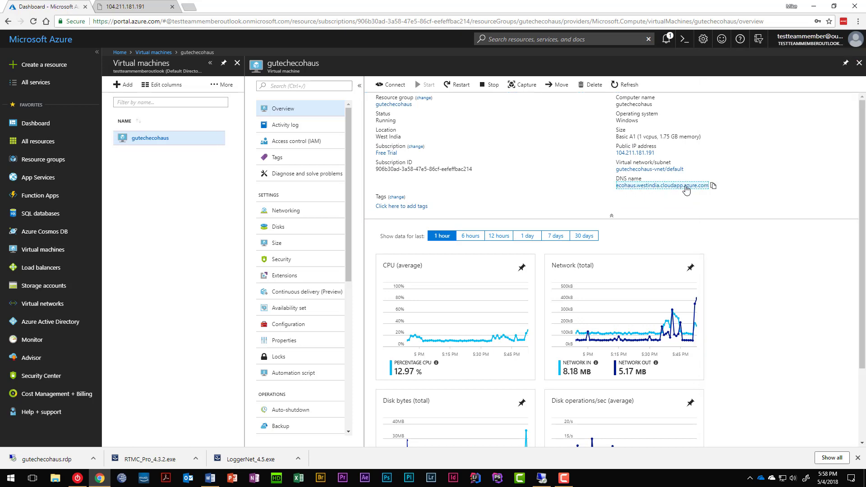
Load ecohaus.westindia.cloudapp.azure.com in the second Chrome tab, then return to the remote desktop
click(713, 186)
click(135, 6)
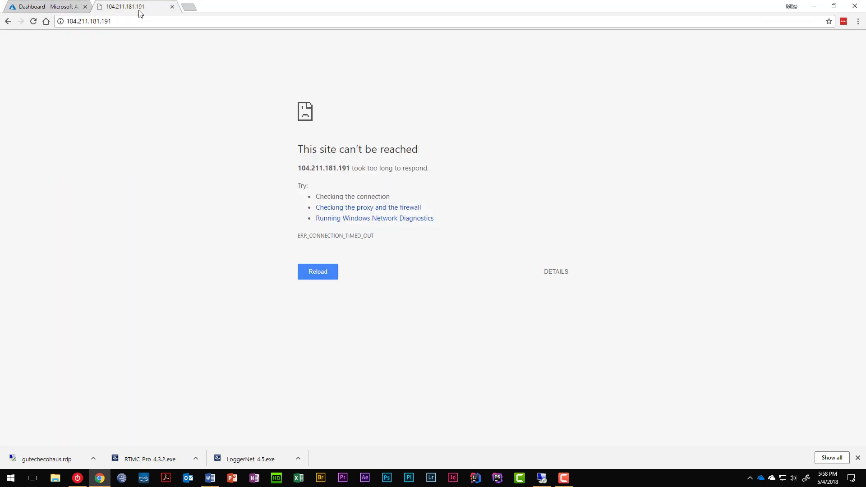
click(137, 20)
key(ctrl+v)
key(Return)
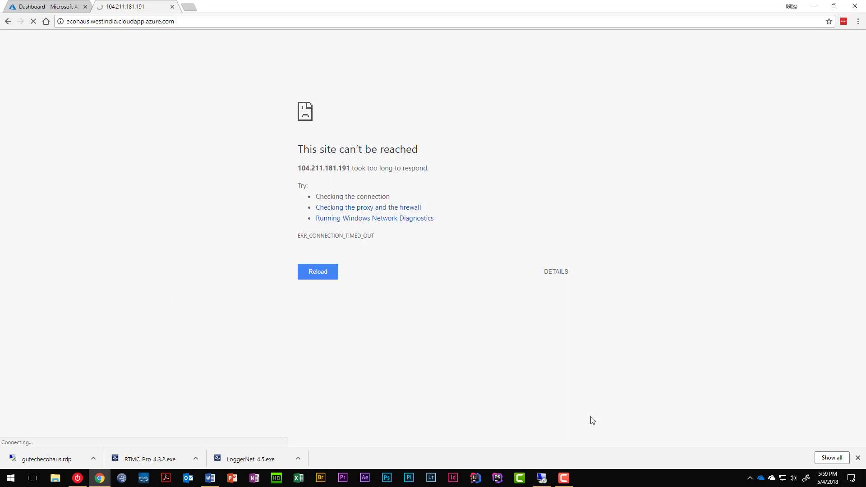
click(540, 482)
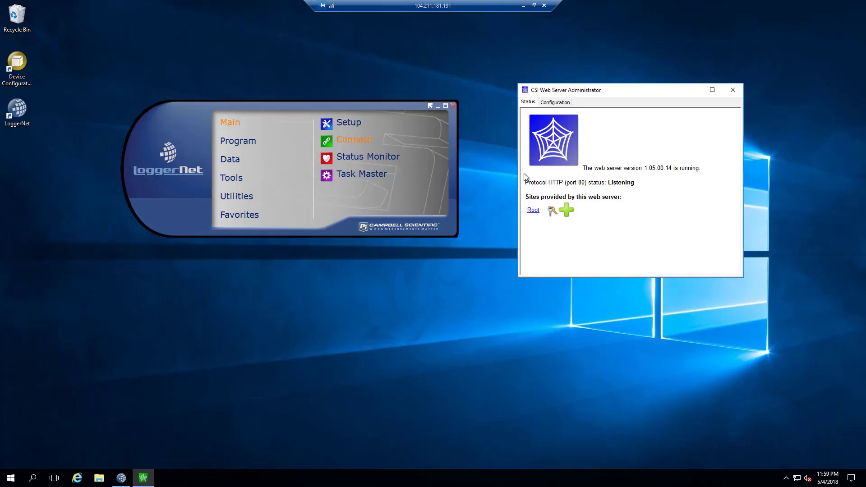
Bring the remote desktop session back to the front in full-screen
click(534, 5)
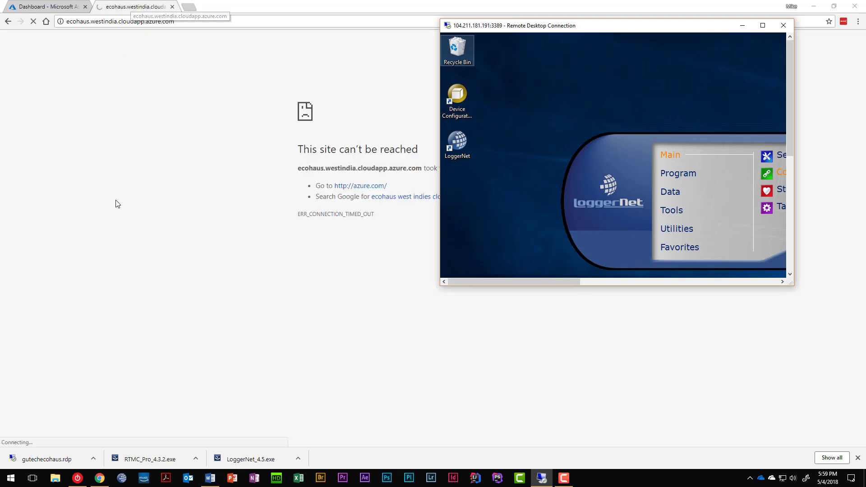
click(265, 197)
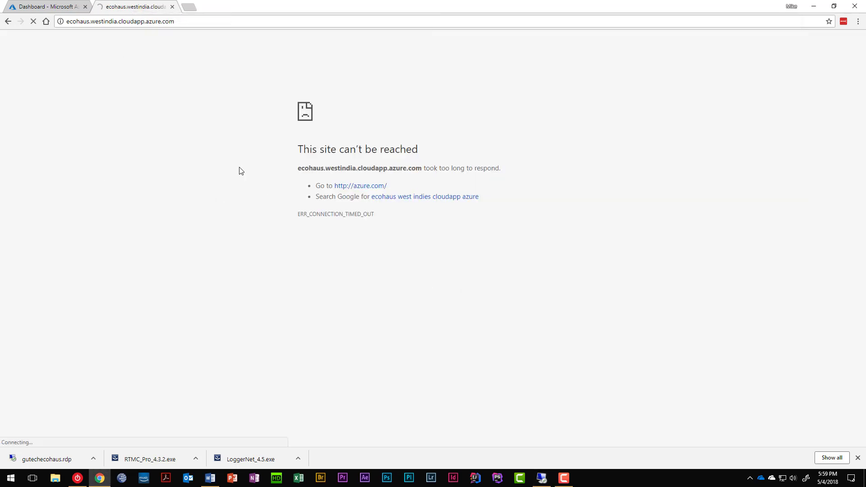
click(542, 479)
click(762, 26)
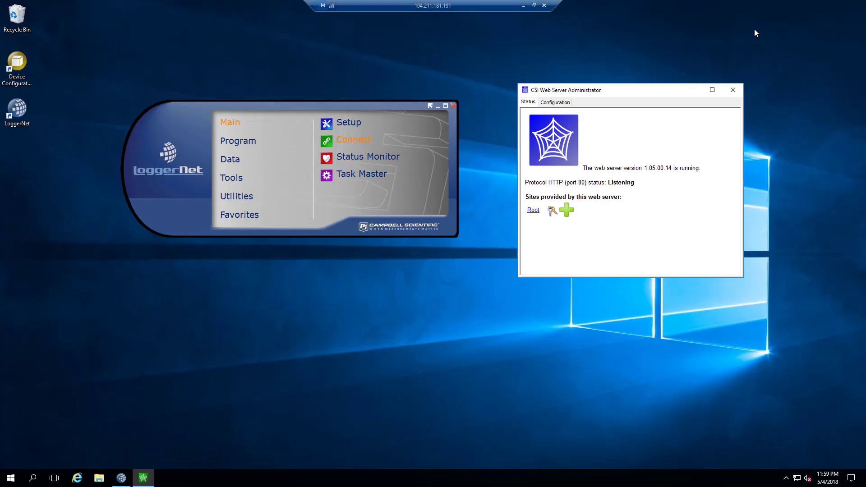
Add a site named dashboard under Root and show the HTTP Configuration tab
click(567, 210)
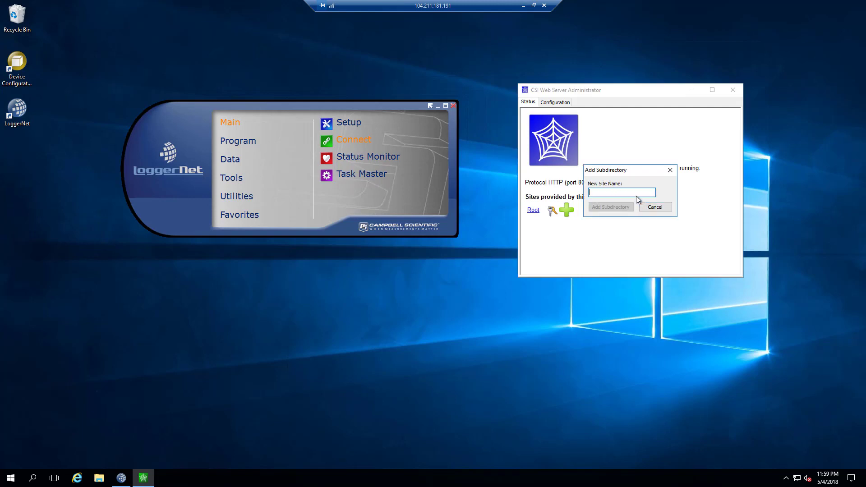
text(ecohaus)
key(ctrl+a)
text(da)
click(627, 212)
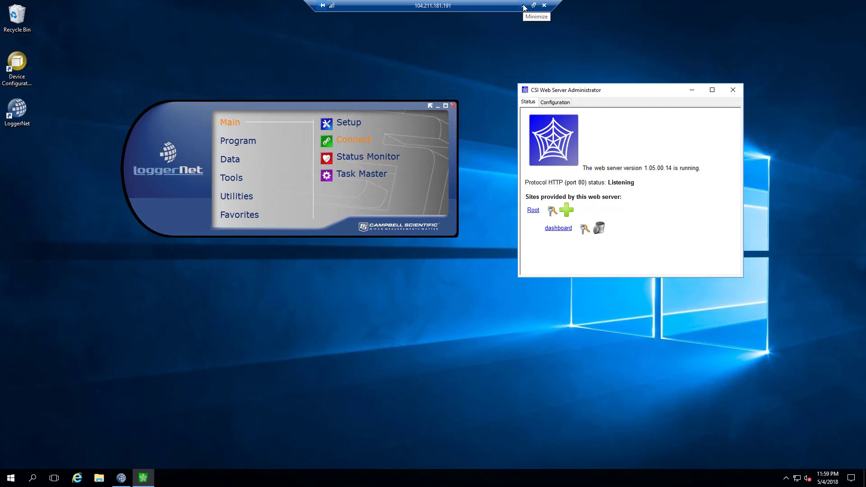
click(554, 102)
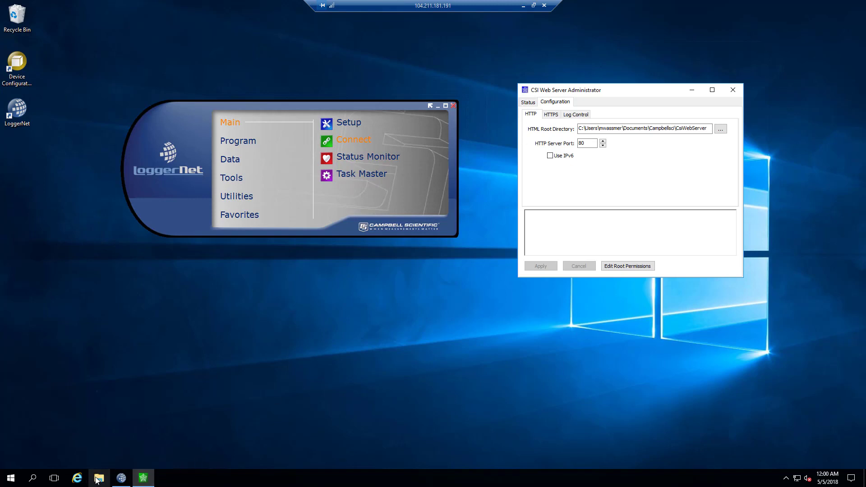
Open File Explorer at Quick access and place it on the left side of the screen
click(472, 209)
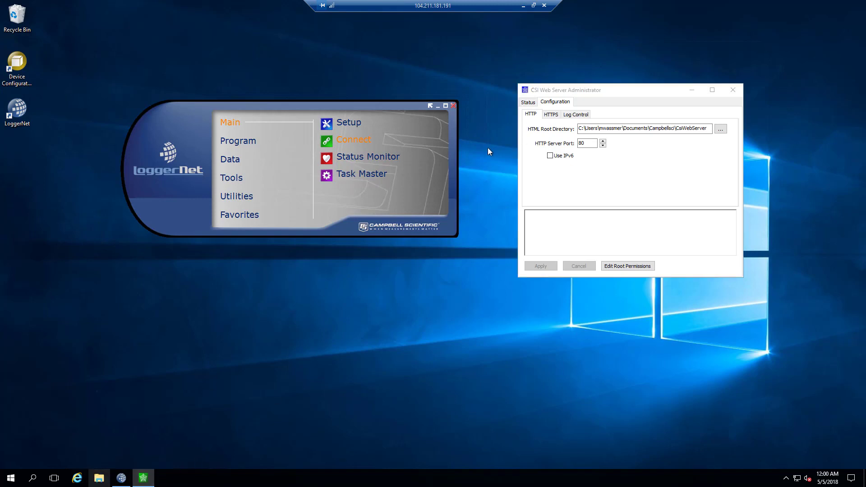
click(99, 478)
drag(579, 184, 247, 173)
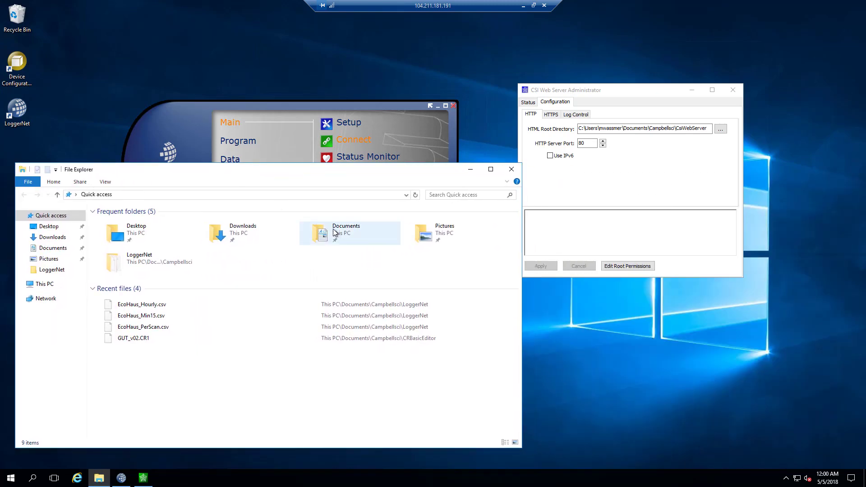
Navigate File Explorer to Documents\Campbellsci\CsiWebServer\dashboard
double_click(333, 232)
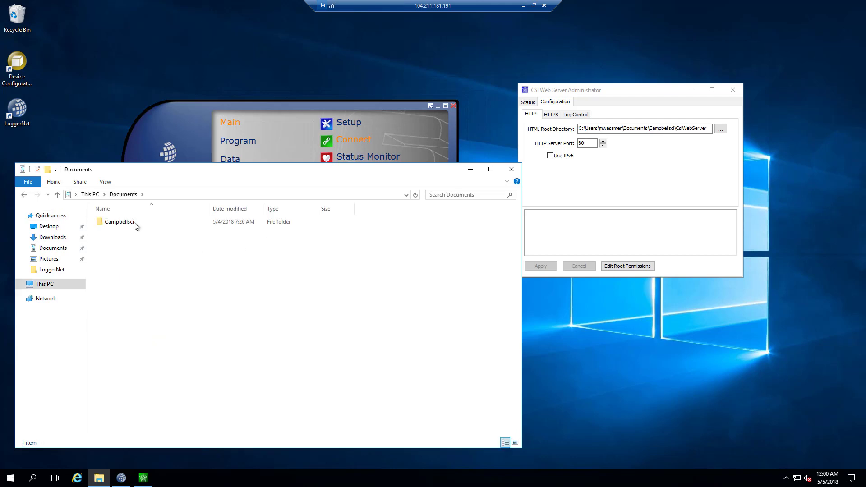
click(134, 223)
double_click(134, 223)
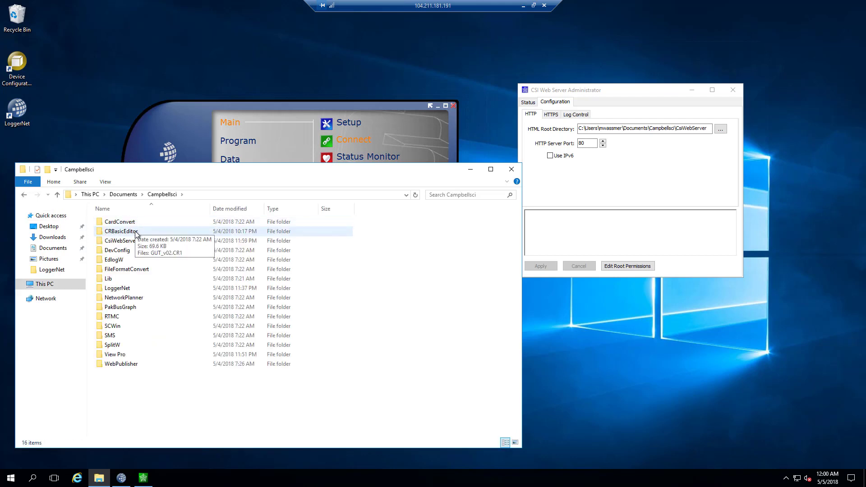
double_click(131, 242)
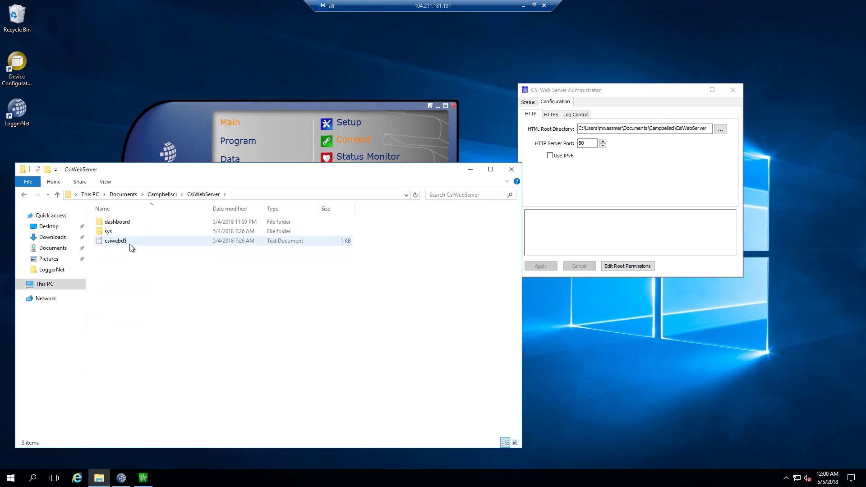
double_click(111, 224)
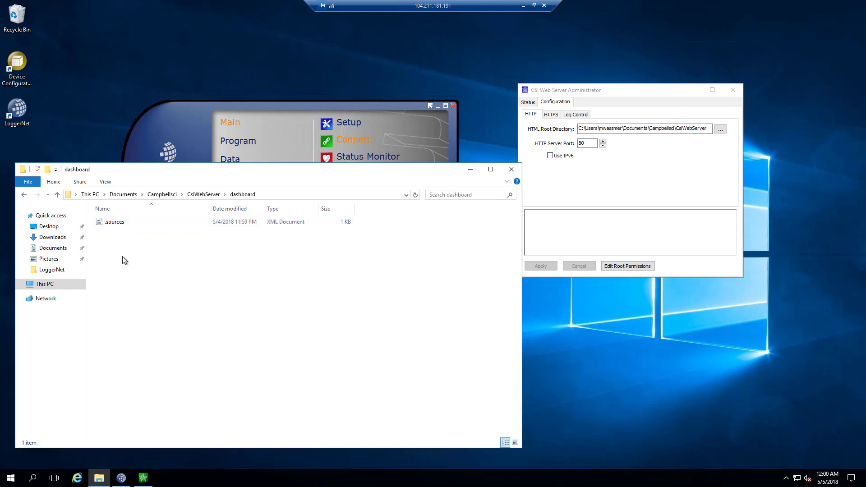
click(25, 197)
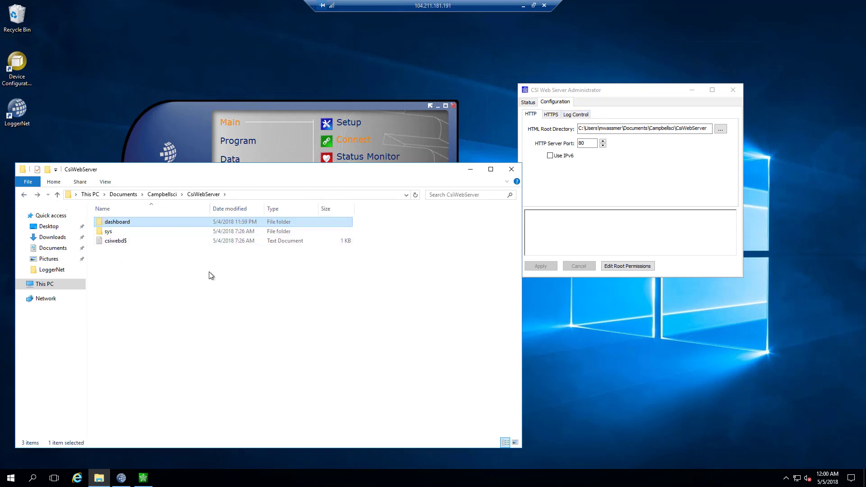
double_click(112, 228)
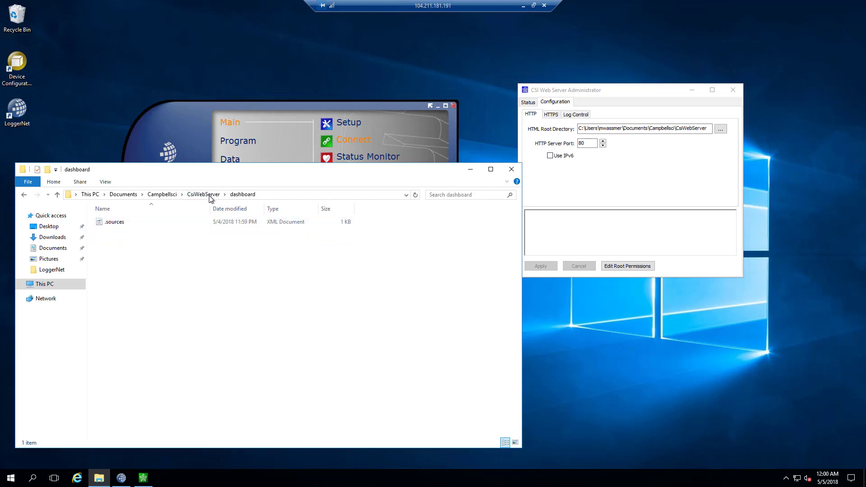
Create a new text document in the dashboard folder named index.html
right_click(108, 251)
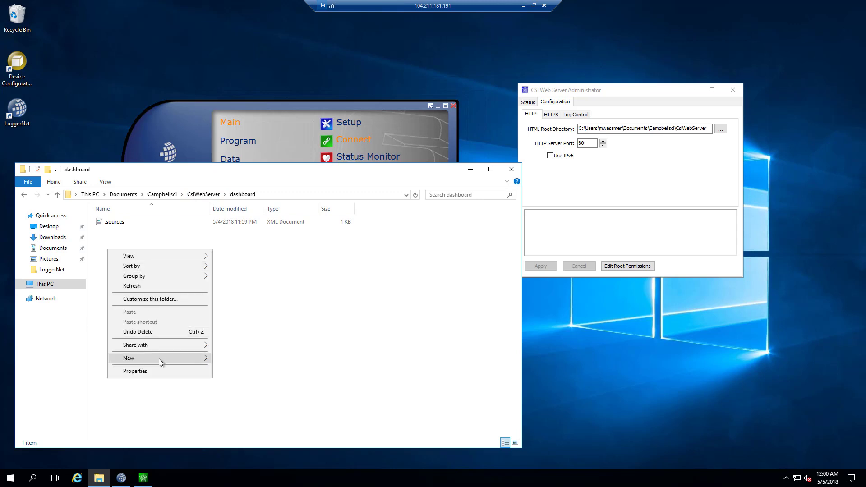
mouse_move(159, 359)
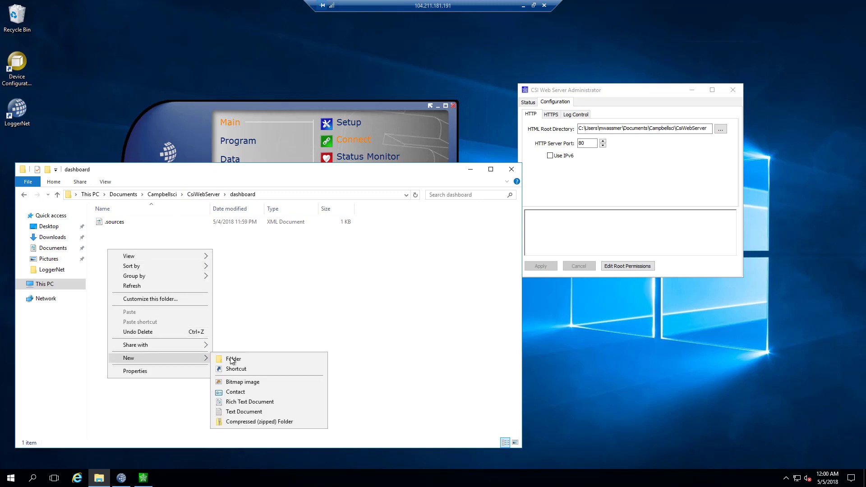
click(243, 412)
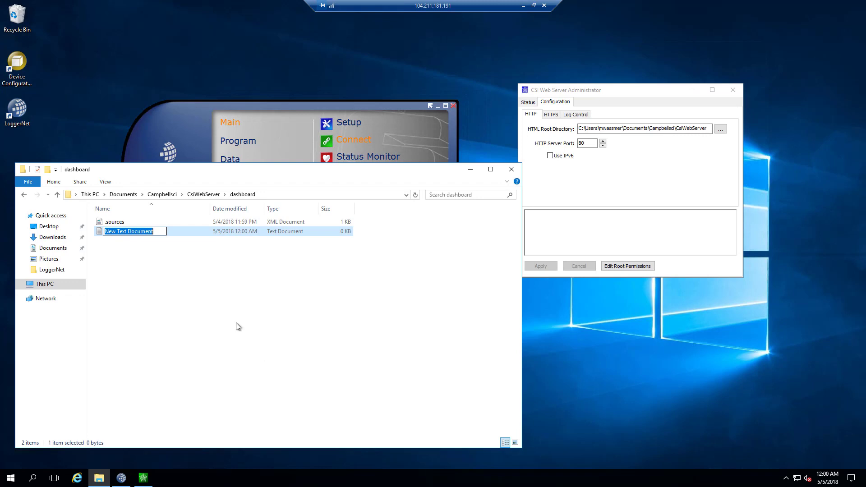
text(in)
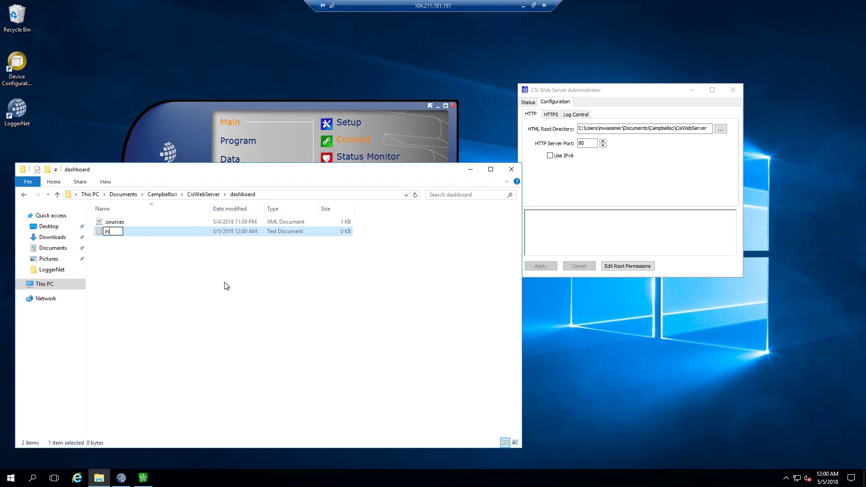
text(dex.html)
key(Return)
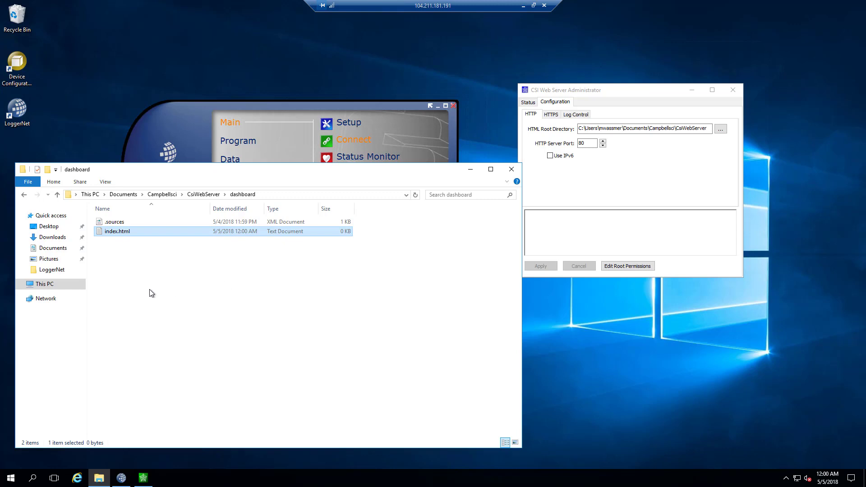
Write 'Hello world' into index.html, save it, and close Notepad
double_click(117, 232)
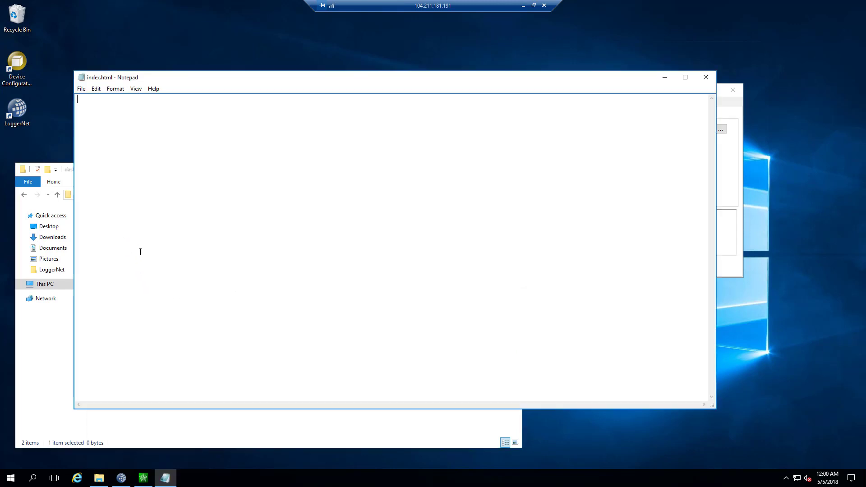
text(Hello world!)
key(ctrl+s)
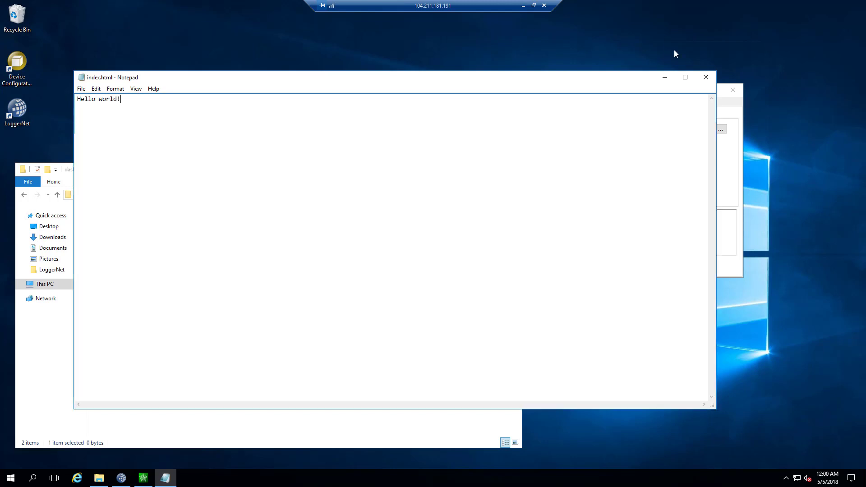
click(708, 80)
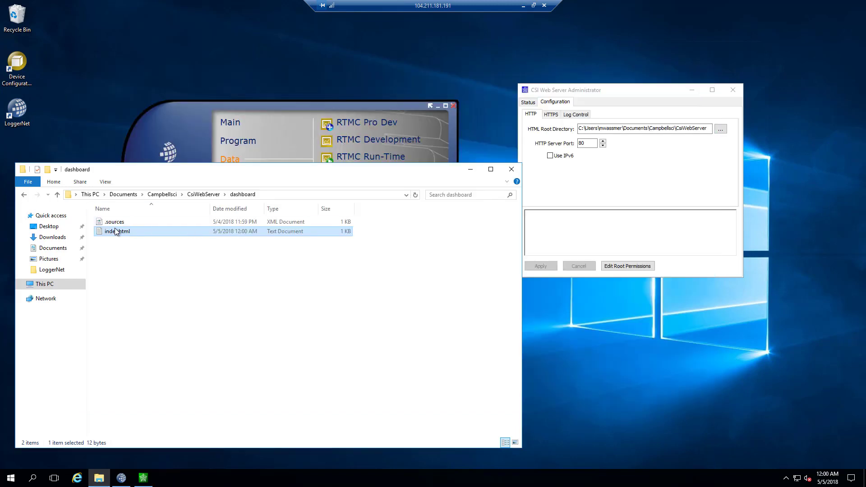
In the local Chrome, load the VM's address with /dashboard appended
click(534, 6)
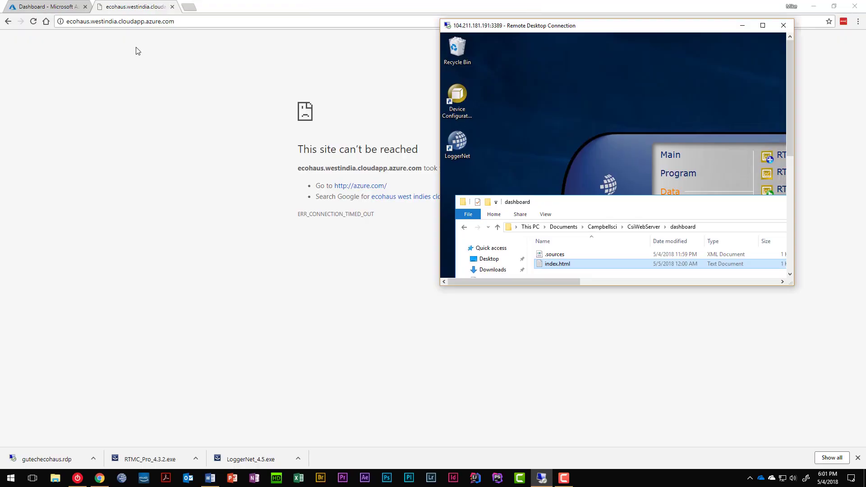
click(202, 15)
click(207, 22)
text(/)
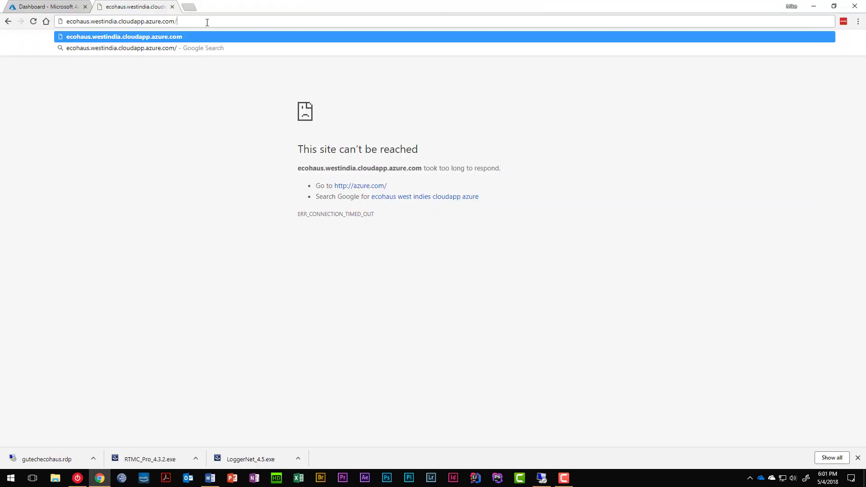
text(dashboard)
key(Return)
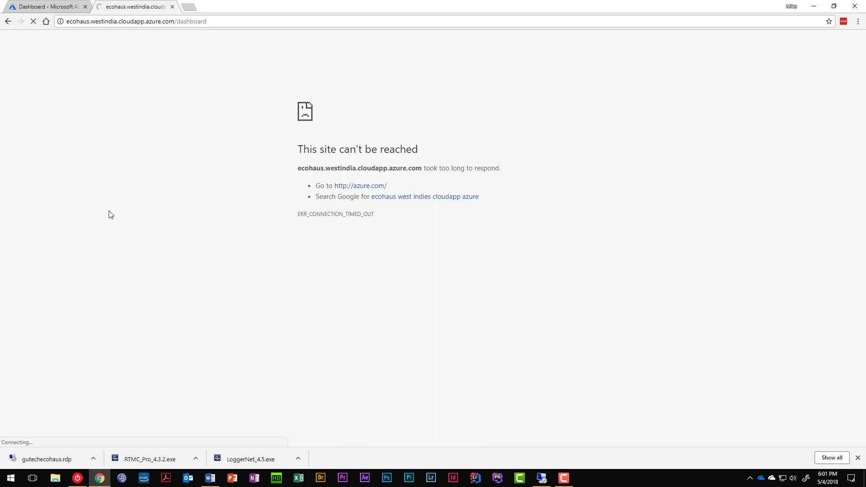
Try /dashboard/index.html, then close the timed-out error tab
click(223, 21)
click(229, 21)
text(/inde)
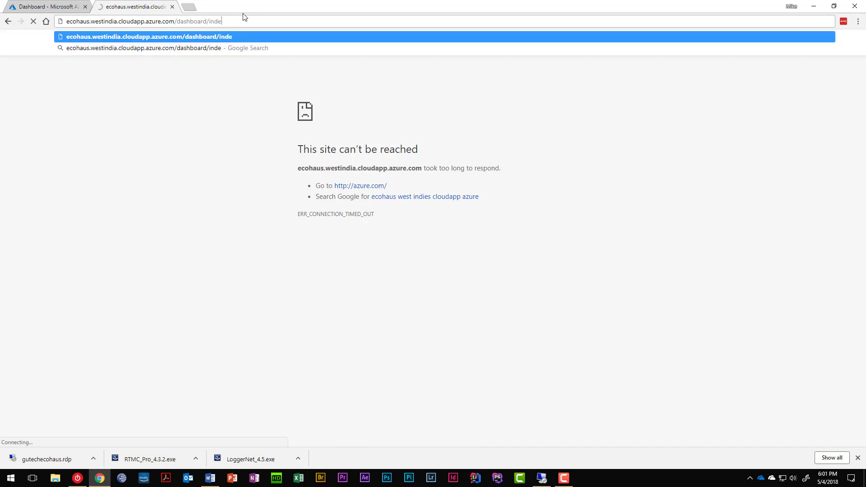
text(x.html)
key(Return)
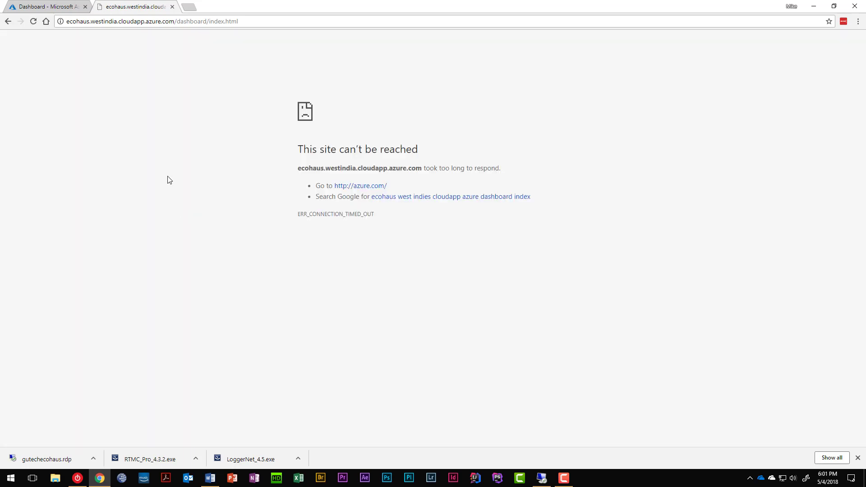
click(172, 7)
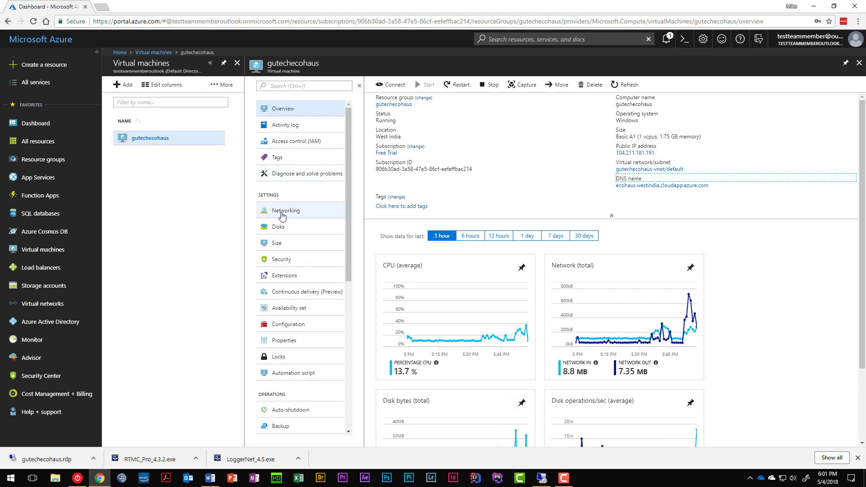
Confirm the VM's inbound HTTP port 80 rule under Networking, then return to the remote session
click(282, 212)
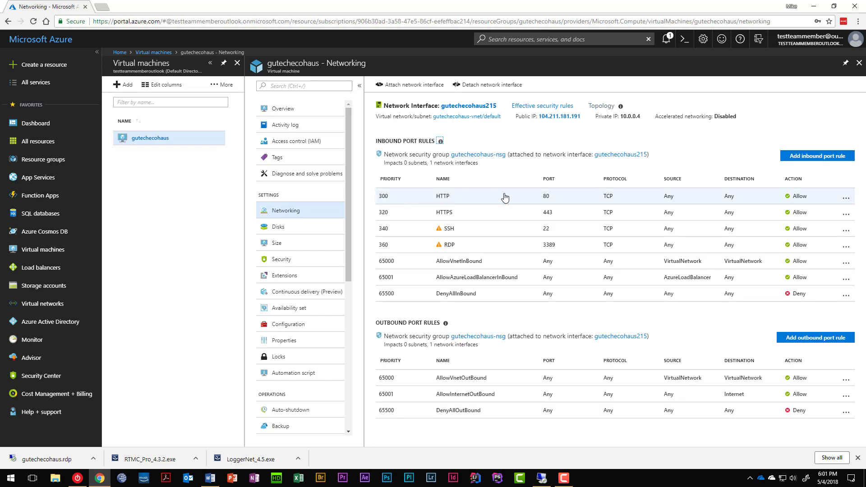
click(846, 198)
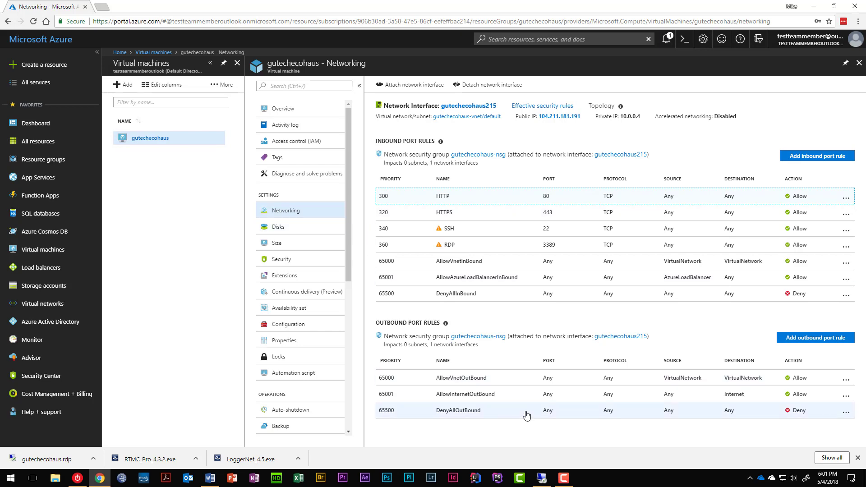
click(544, 481)
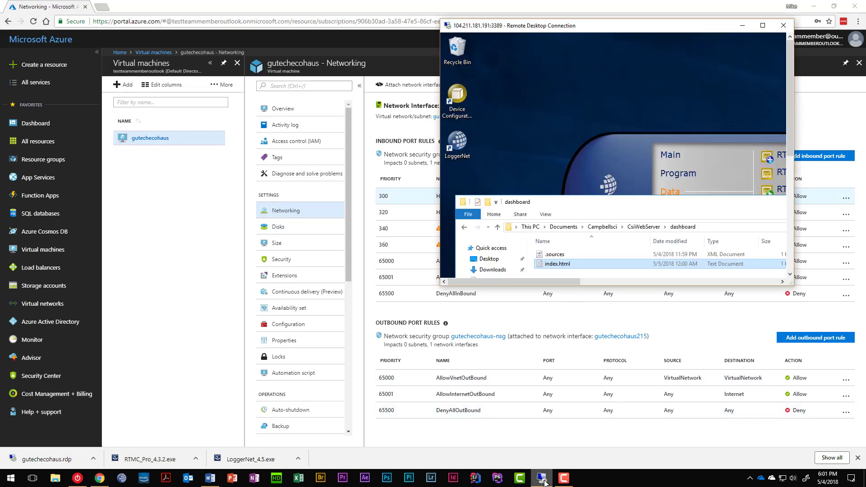
Maximize the remote session and close the dashboard folder and CSI Web Server Administrator
click(762, 27)
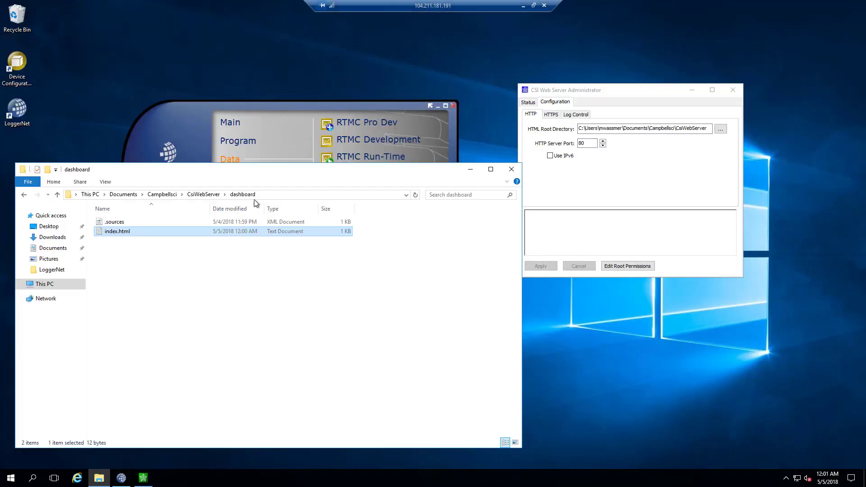
click(120, 60)
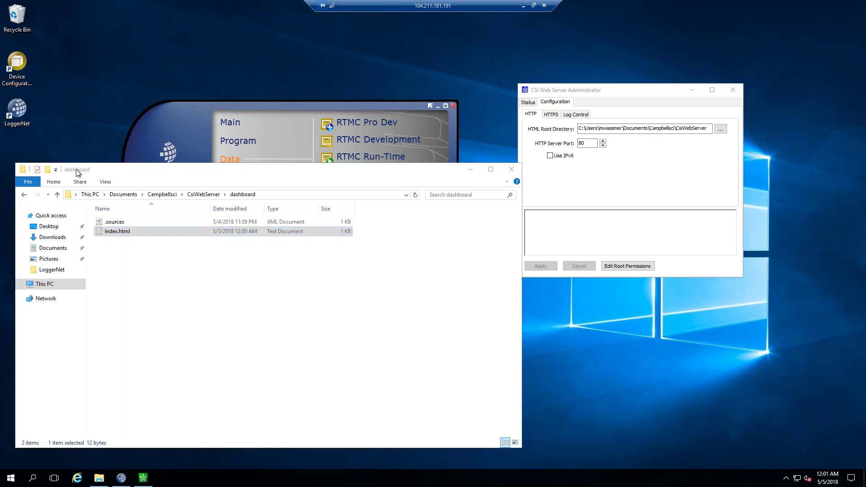
click(511, 169)
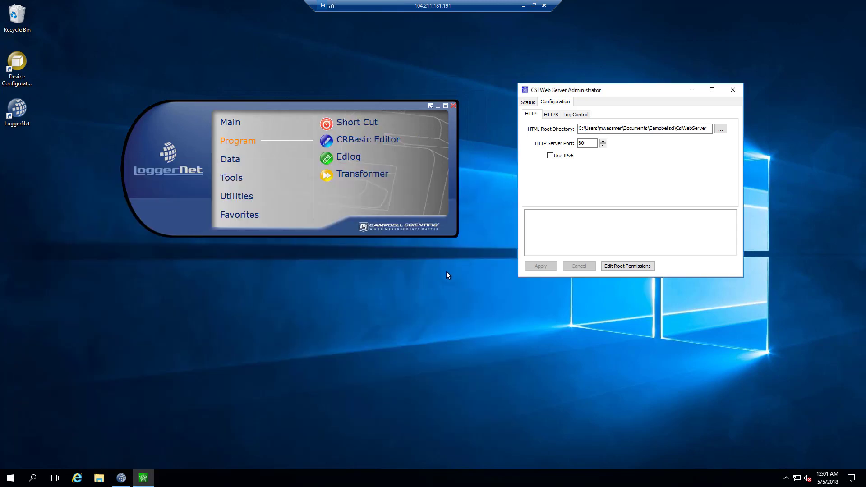
click(732, 91)
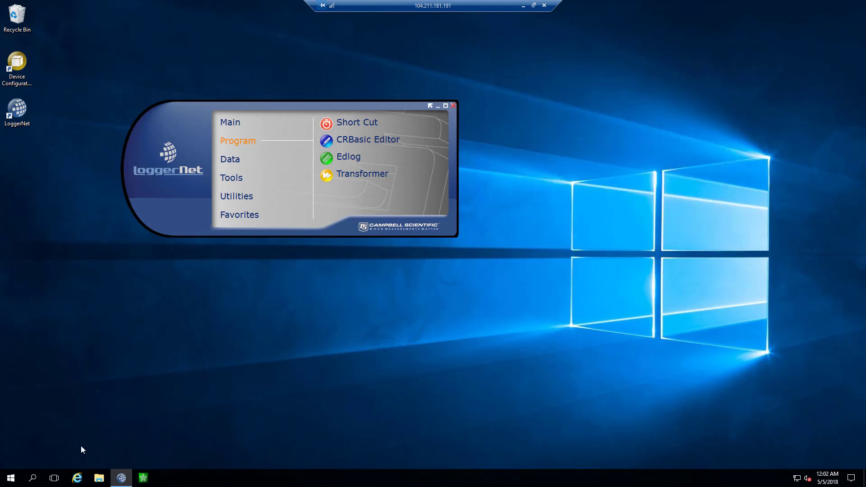
Search the Start menu for 'fire' to launch Windows Firewall with Advanced Security
click(11, 478)
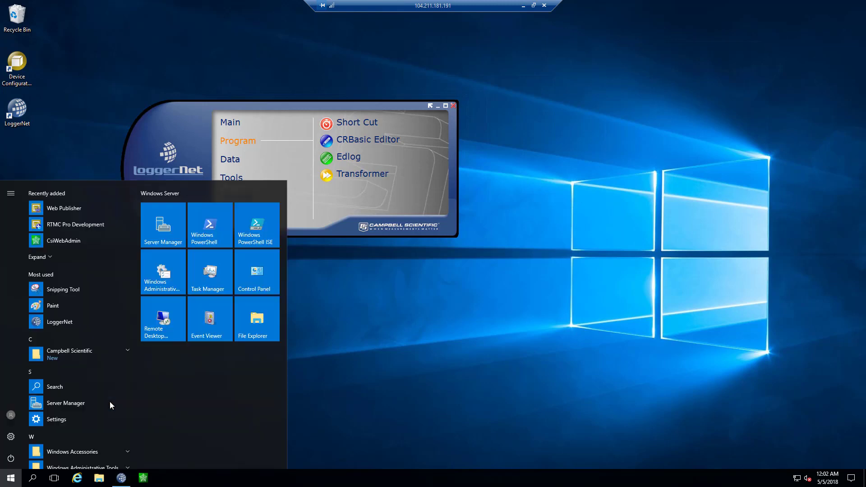
key(Escape)
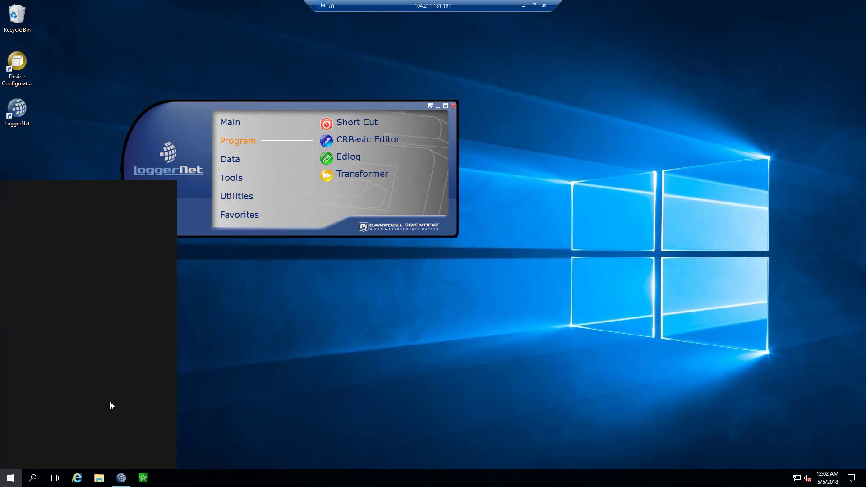
text(fire)
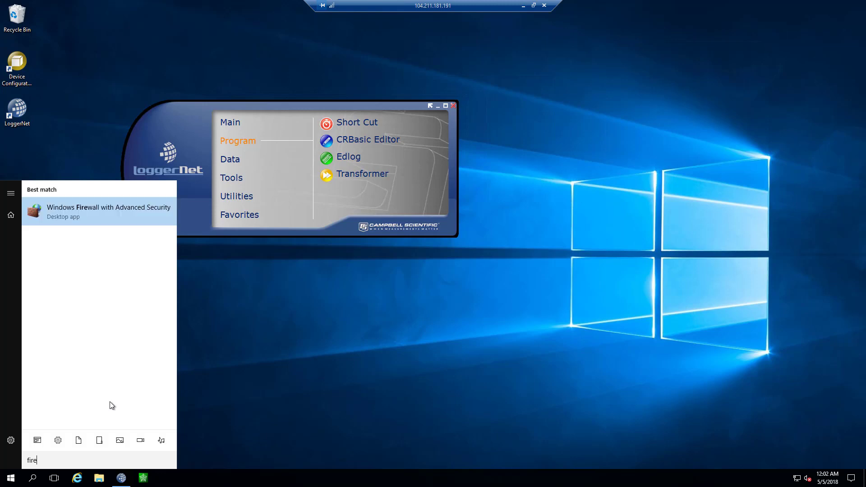
key(Return)
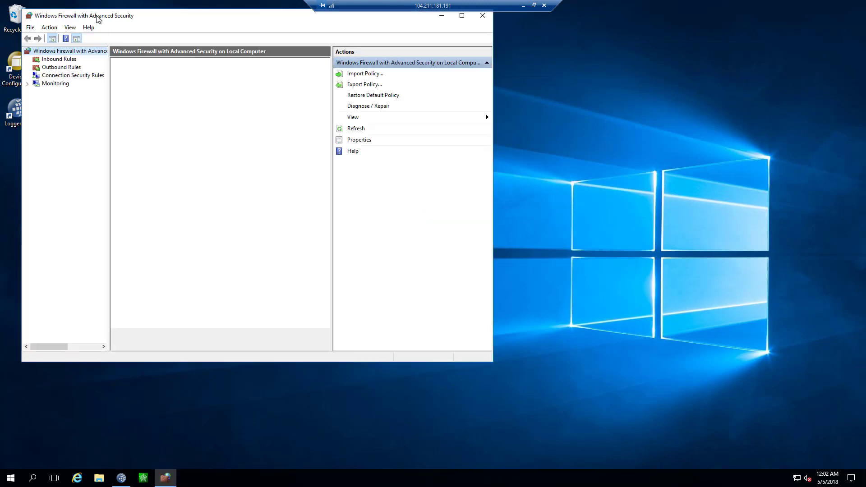
Centre the firewall console, browse the Inbound Rules list, and start a new inbound rule
drag(98, 19, 396, 93)
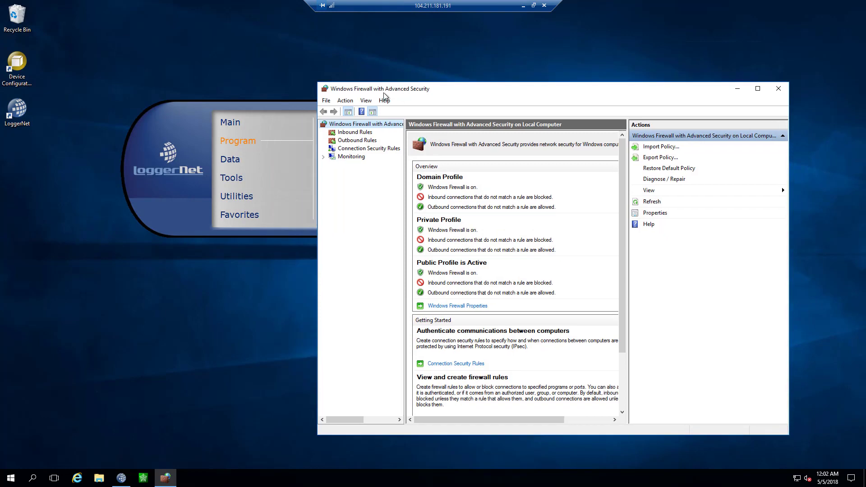
click(354, 133)
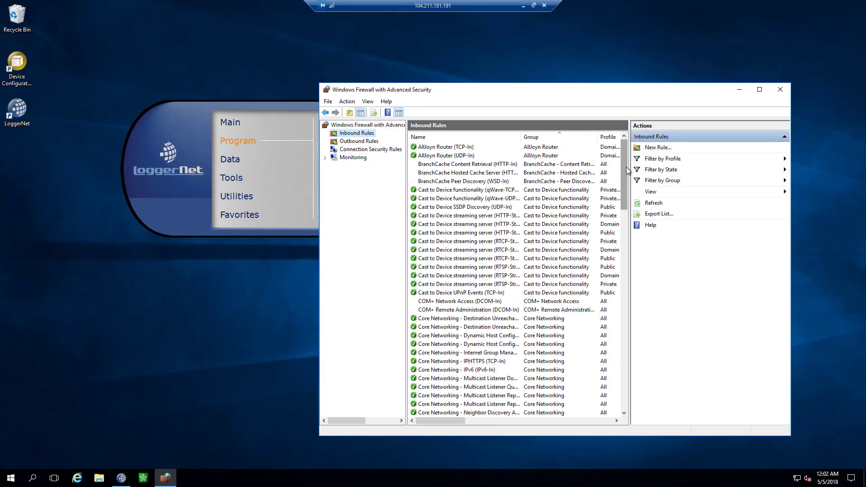
drag(626, 169, 619, 401)
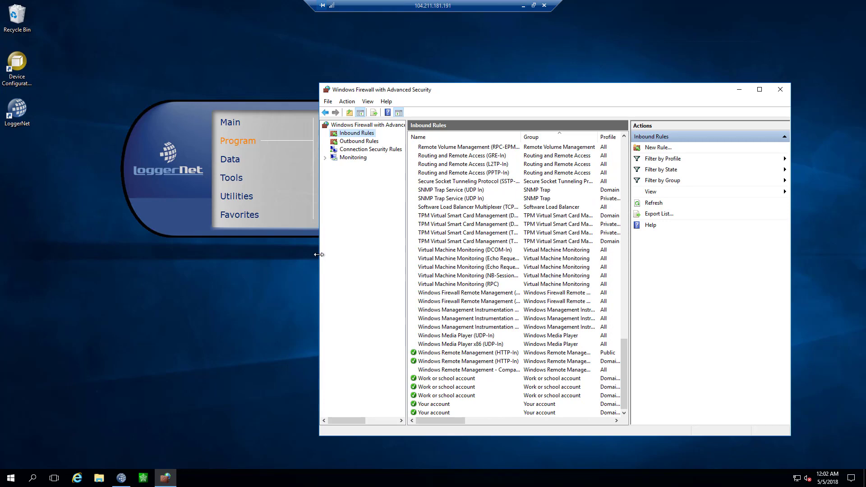
drag(320, 255, 155, 253)
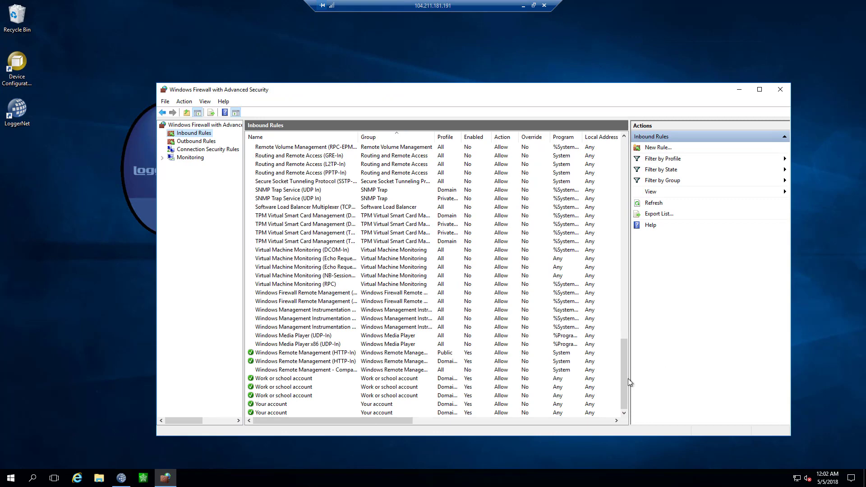
mouse_move(377, 421)
mouse_down()
mouse_move(613, 437)
mouse_move(241, 408)
mouse_up()
click(656, 148)
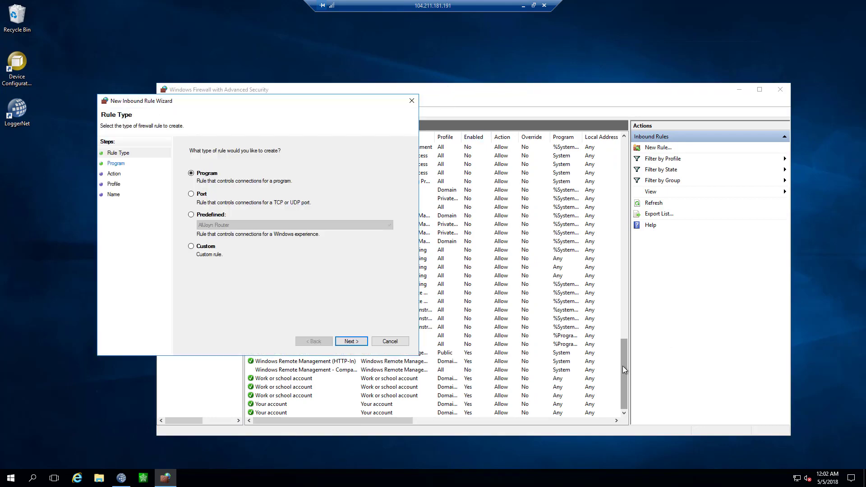
Make the new inbound rule a Port rule for TCP port 80 that allows the connection
drag(623, 369, 627, 173)
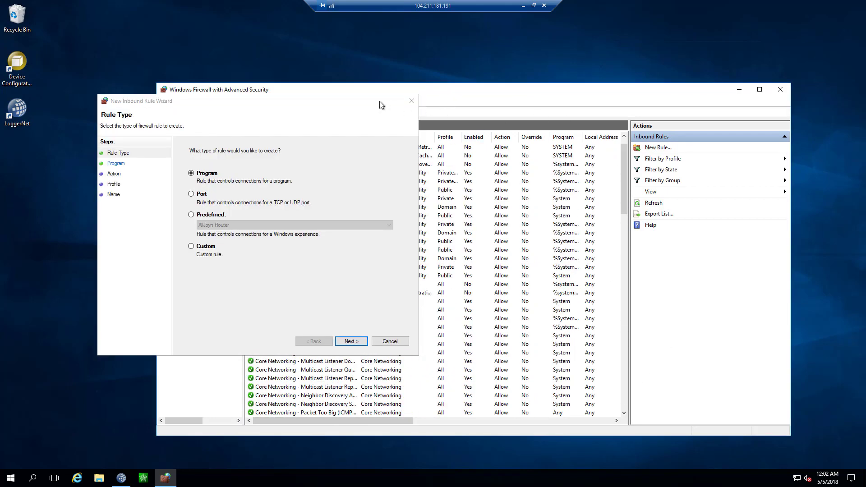
drag(381, 105, 743, 205)
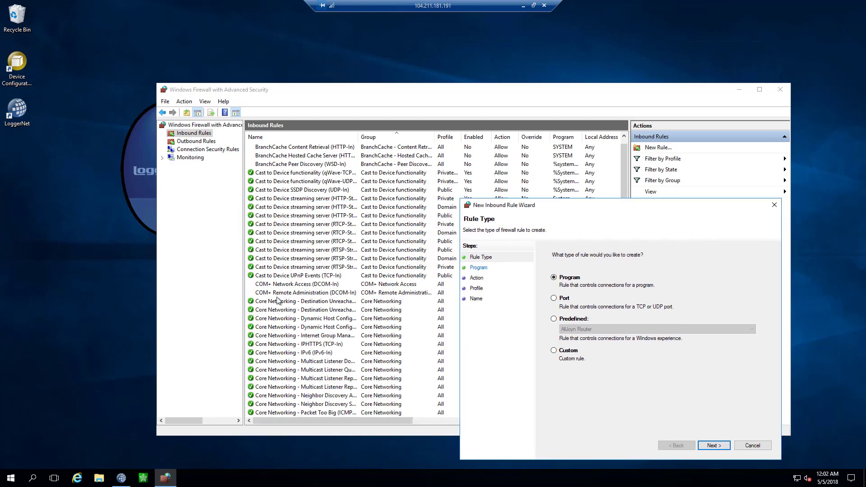
drag(624, 164, 473, 171)
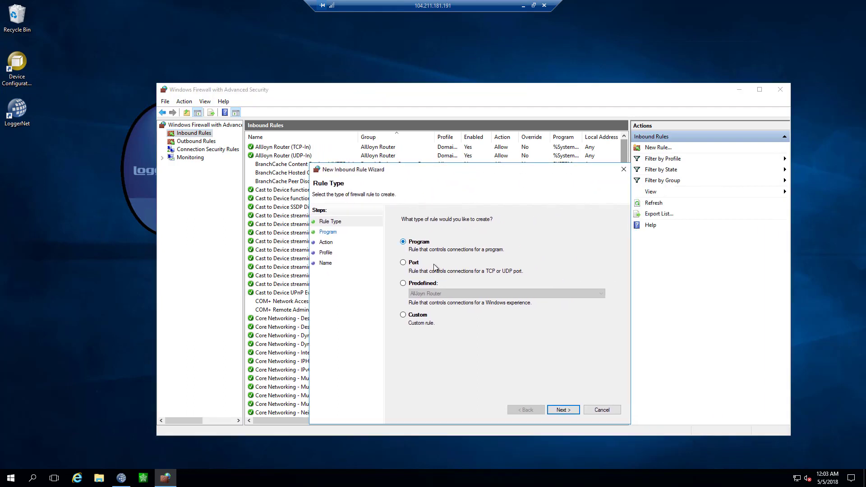
click(403, 263)
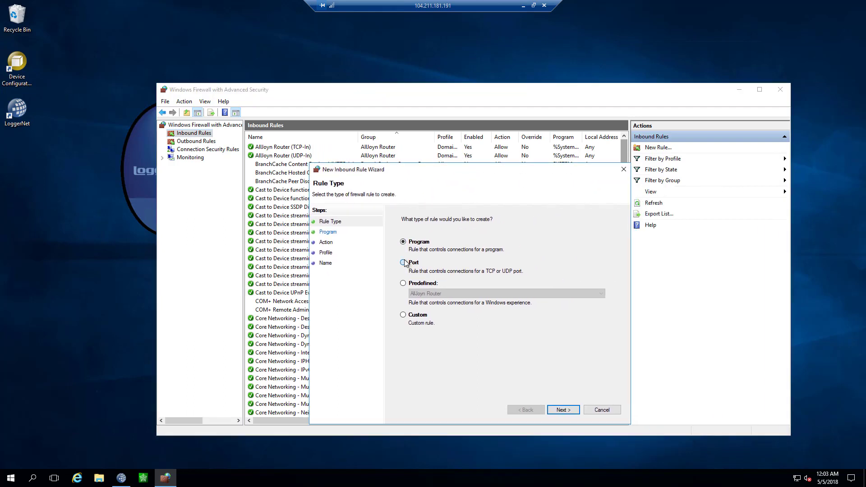
click(563, 410)
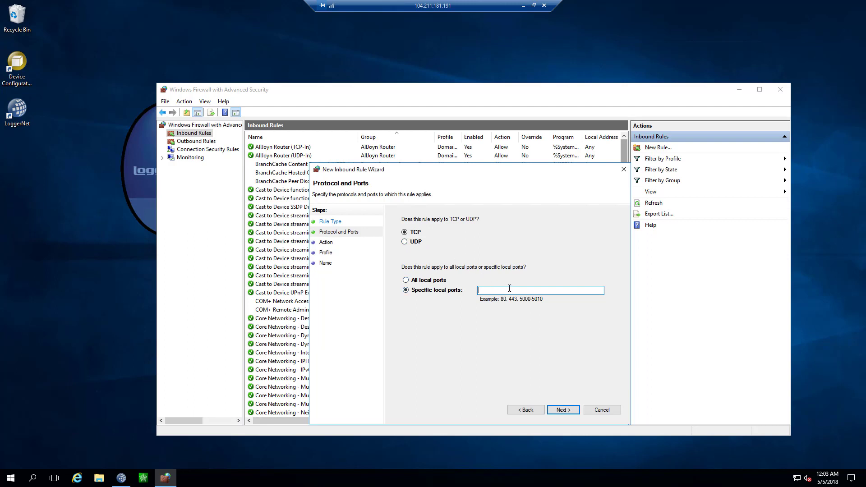
click(565, 409)
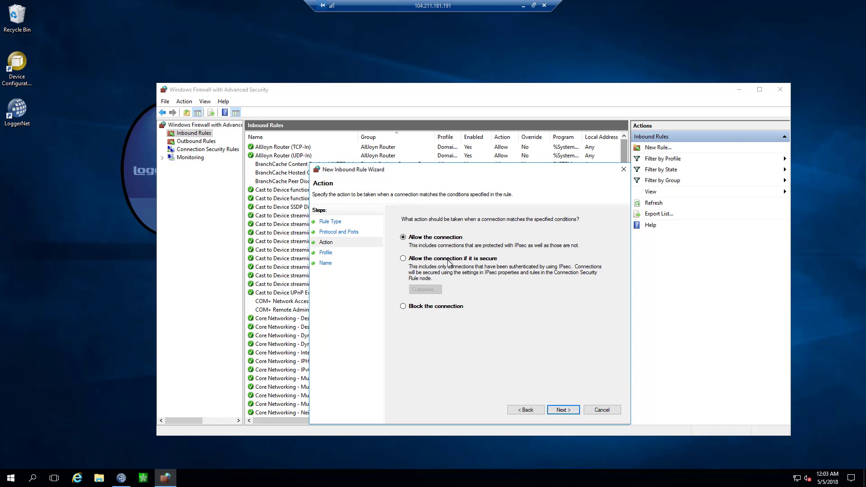
click(560, 410)
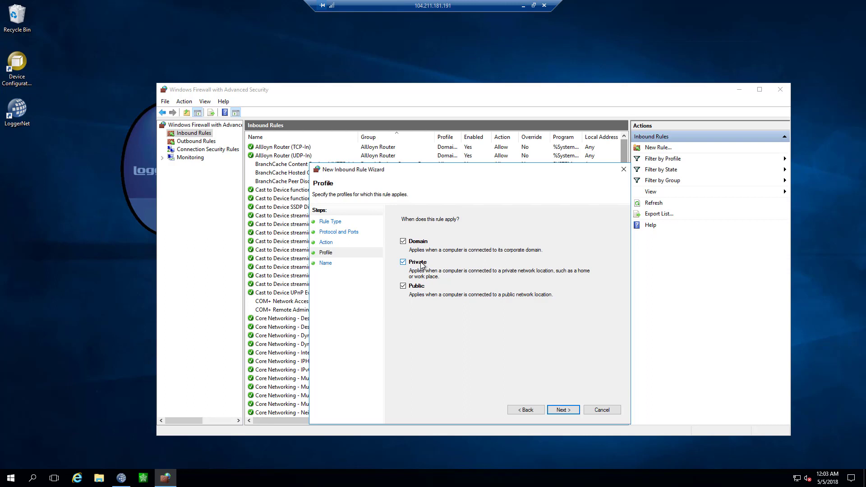
Keep all profiles, name the rule 'CSI Web Server', finish, and close the firewall console
click(570, 410)
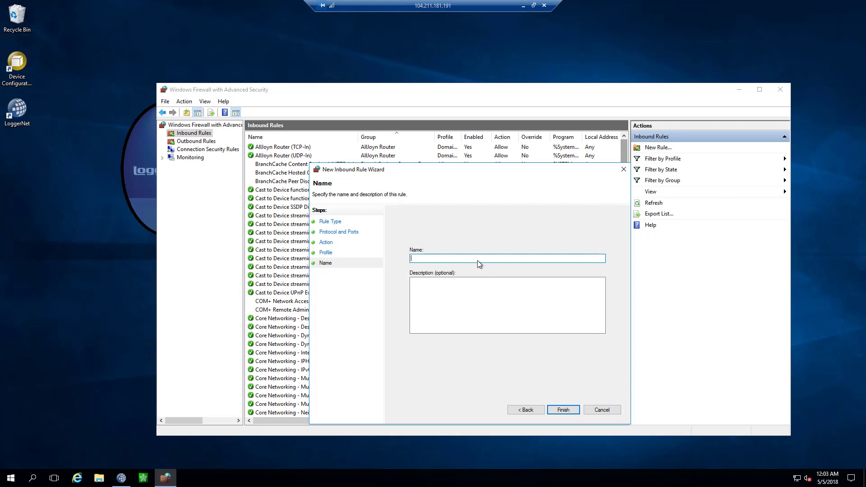
text(CSI Web Server)
click(554, 415)
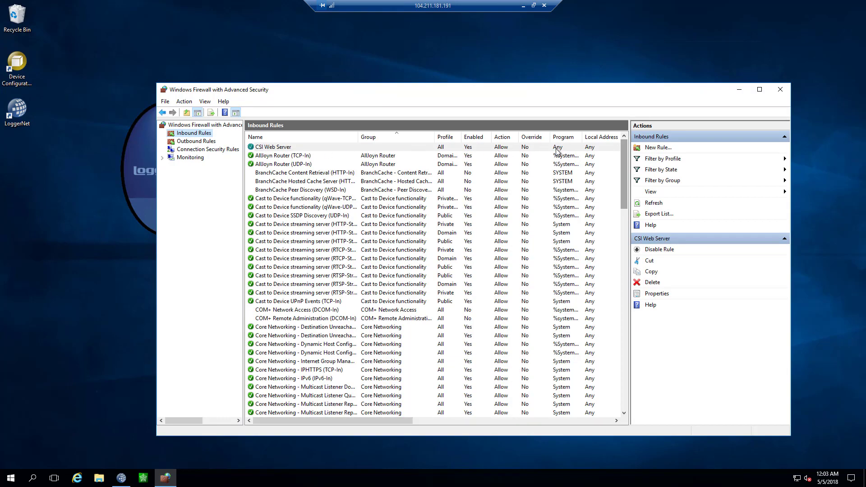
click(781, 90)
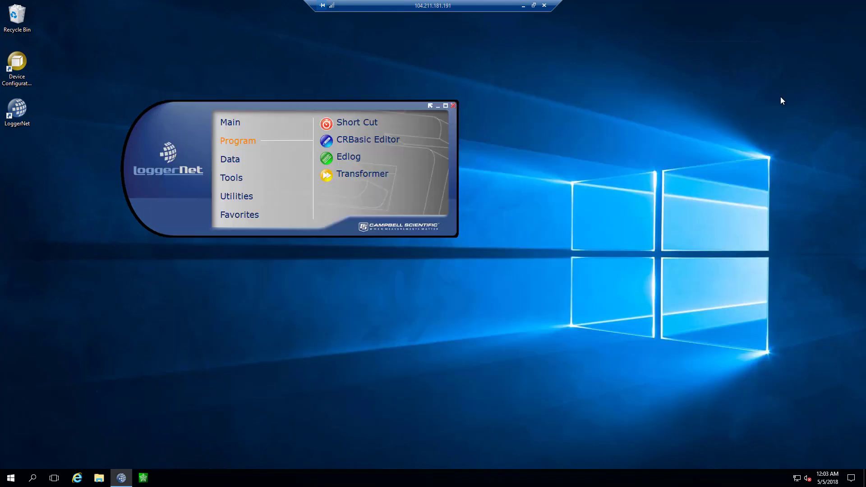
Open a new tab in the local Chrome and type 'dashboard.' in the address bar
click(534, 5)
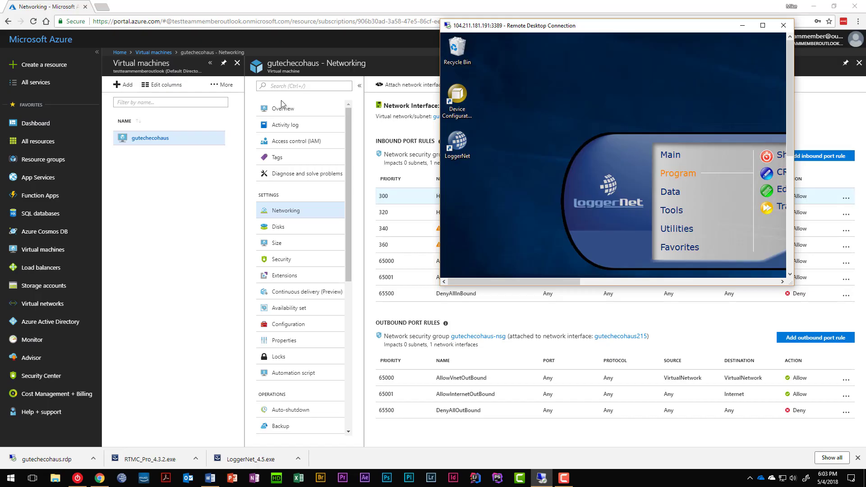
click(100, 9)
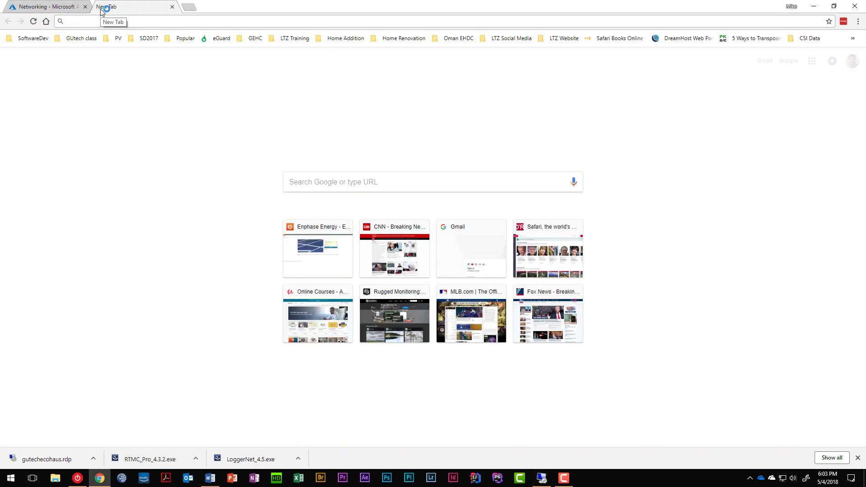
text(da)
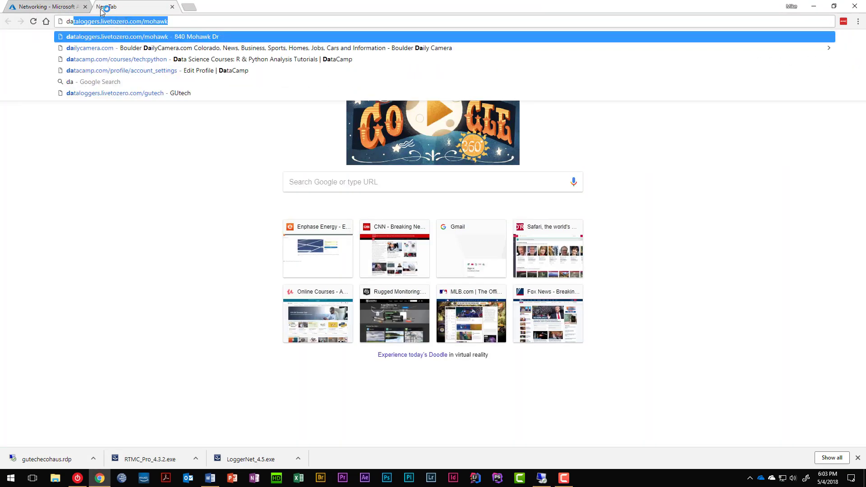
text(s)
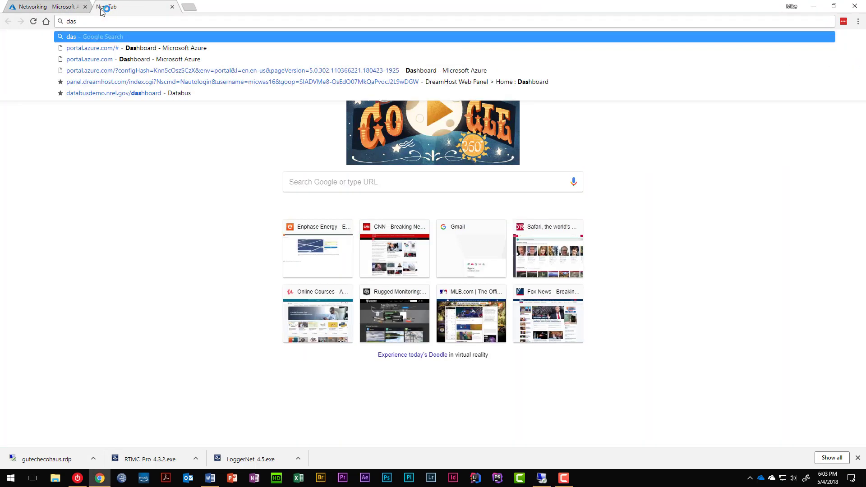
text(hboard.)
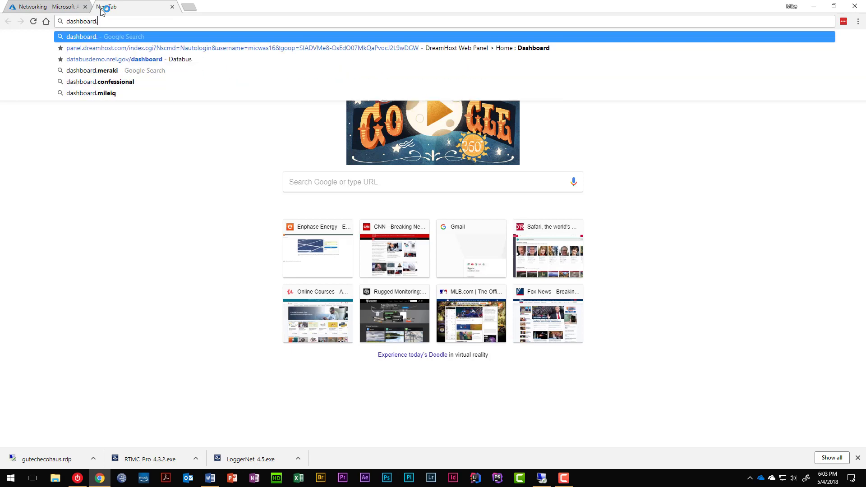
Copy the DNS name from the VM's Overview in the Azure portal and return to the new tab
click(45, 8)
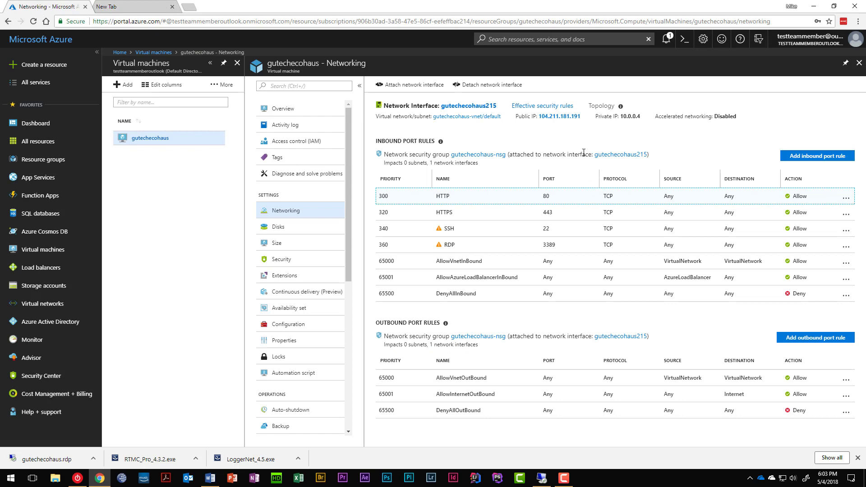
click(279, 109)
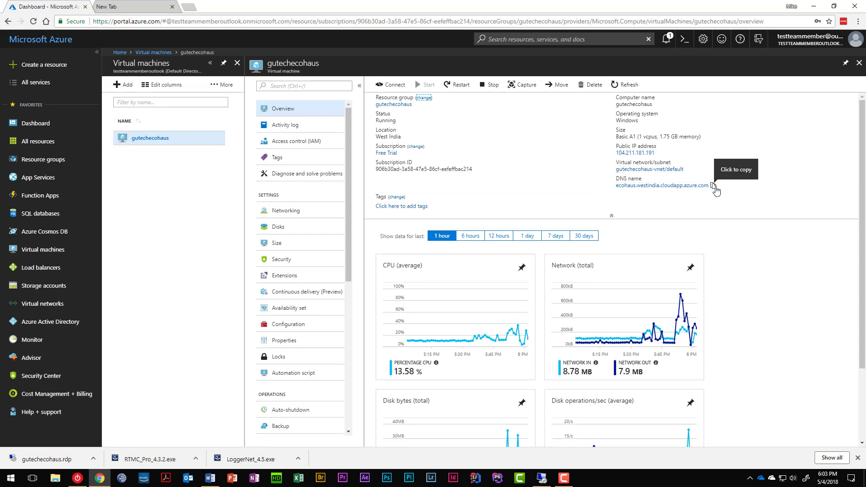
click(712, 187)
click(165, 8)
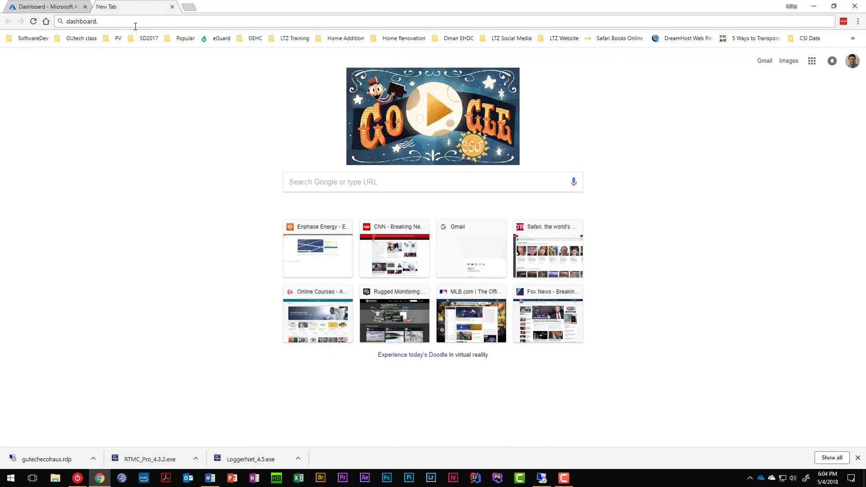
Replace the address with the pasted DNS name plus /dashboard and load it
drag(99, 21, 52, 38)
key(ctrl+v)
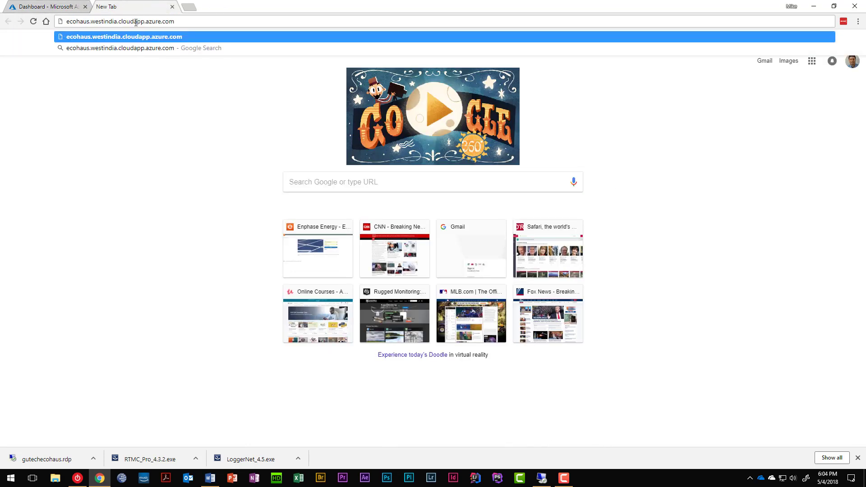
text(/dashboa)
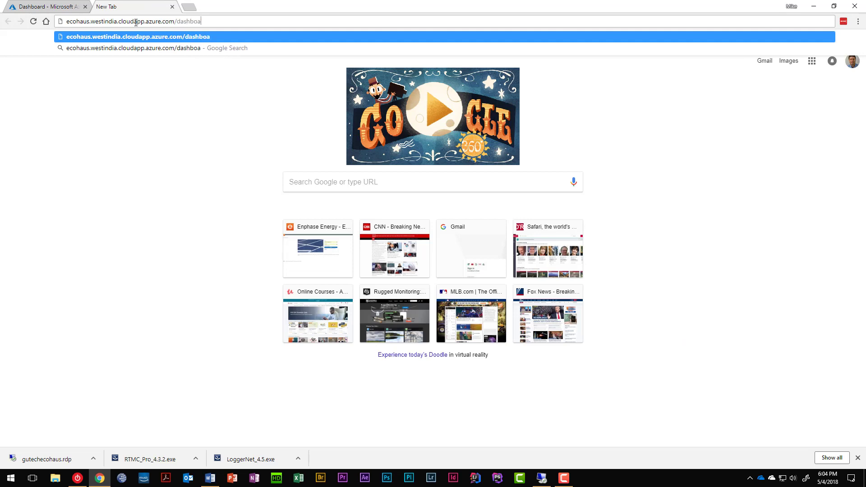
text(rd)
key(Return)
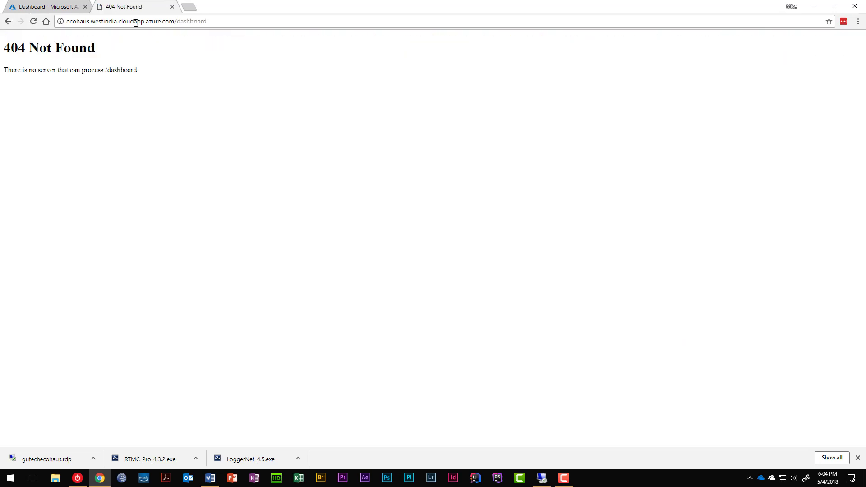
Try /dashboard/index.html, which returns 404 Not Found, then bring back the Remote Desktop window
click(223, 22)
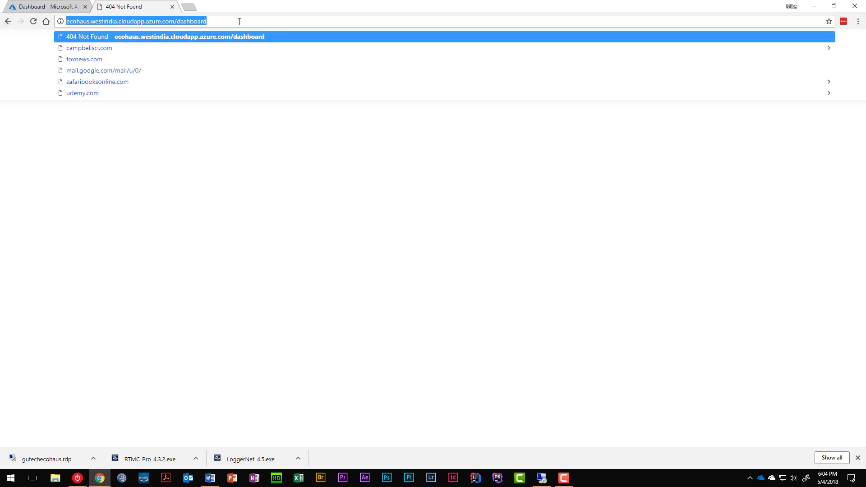
click(239, 21)
text(/index)
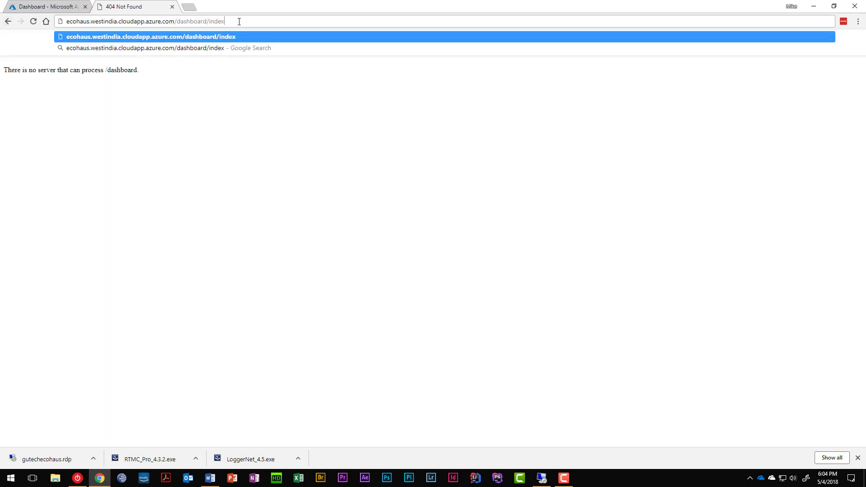
text(.html)
key(Return)
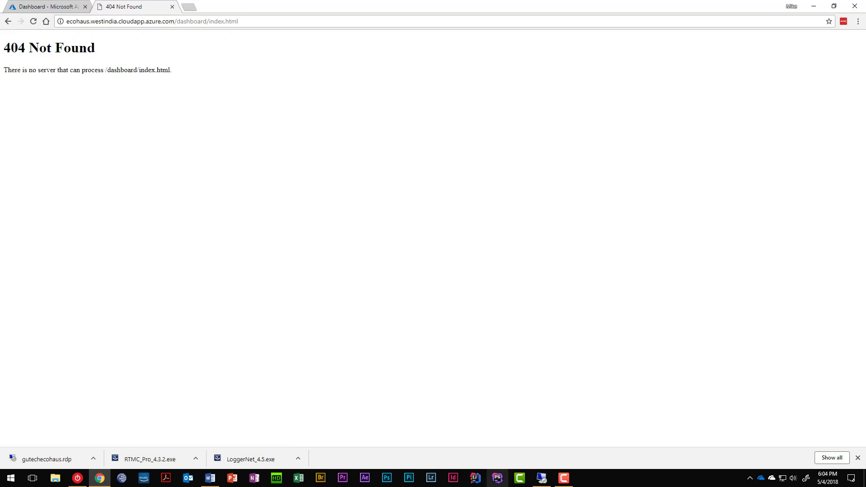
click(540, 481)
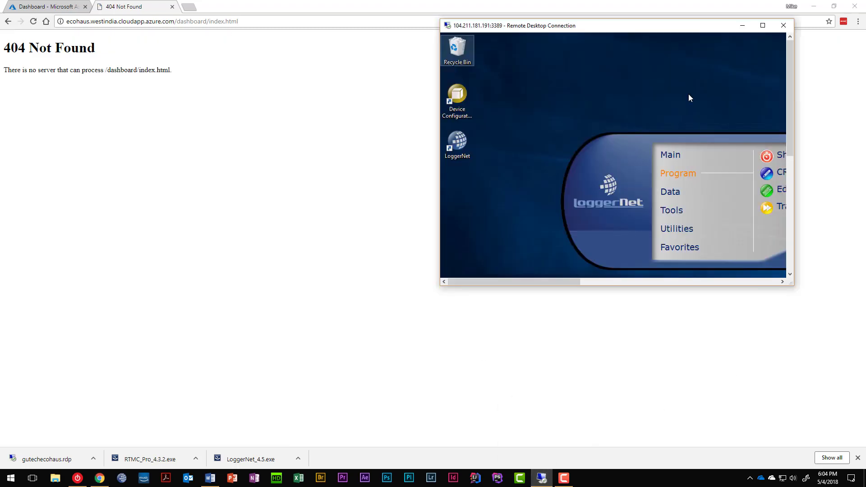
Launch CSI Web Server Administrator and review the dashboard site's access permissions without changes
click(763, 24)
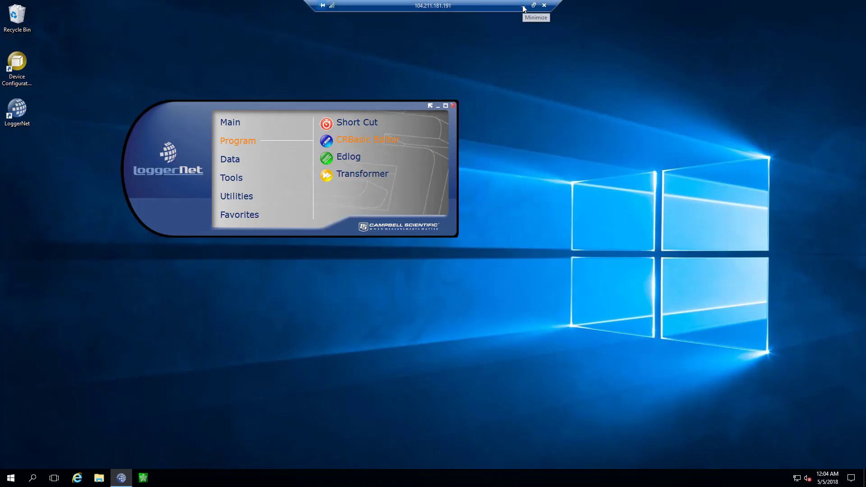
click(141, 477)
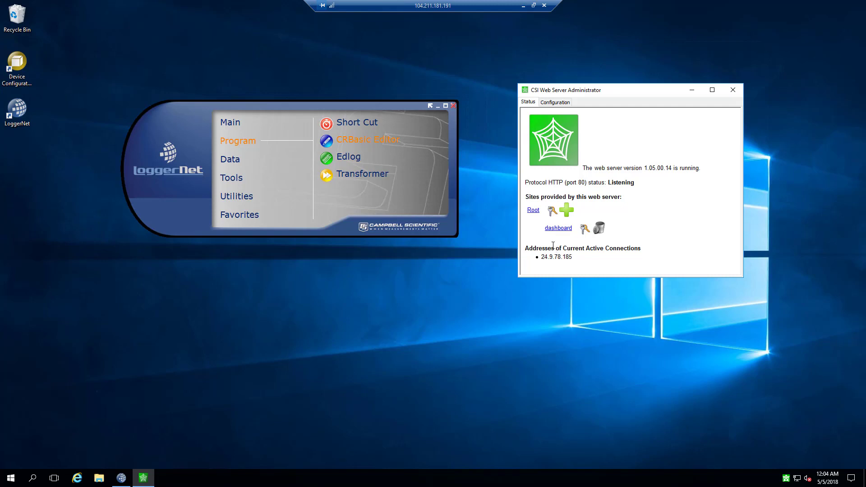
click(584, 230)
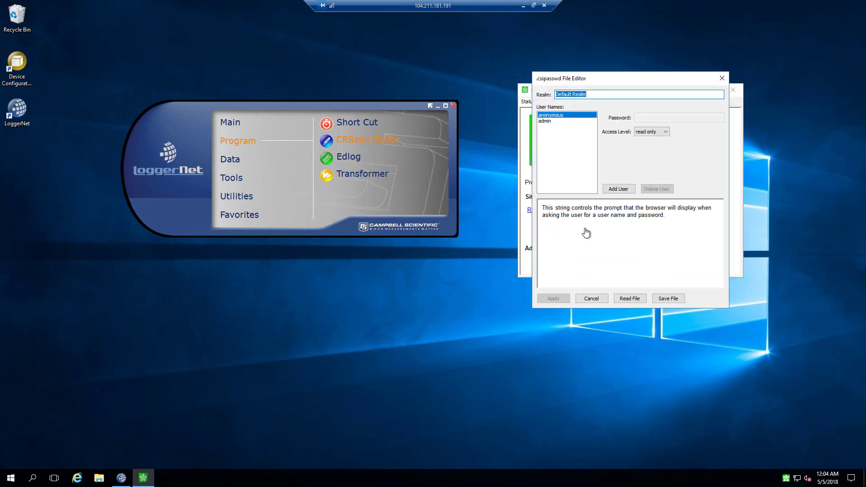
click(591, 299)
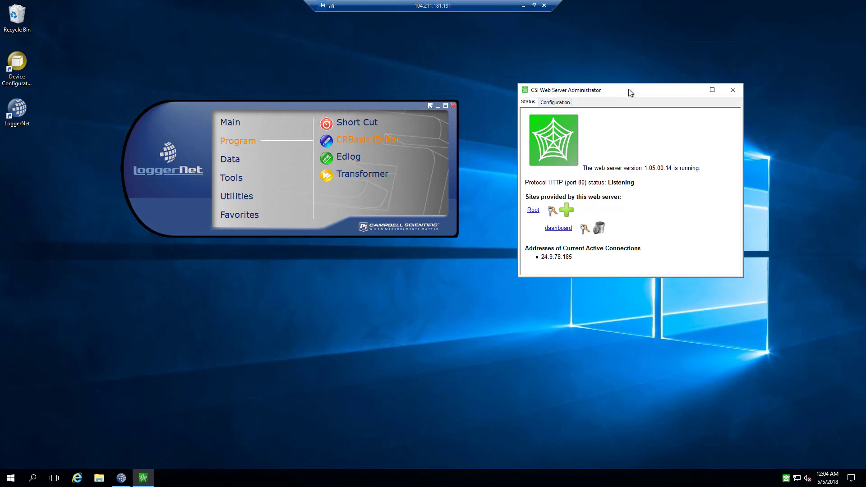
Review the HTTP port 80 and Log Control configuration, then close the administrator
click(557, 103)
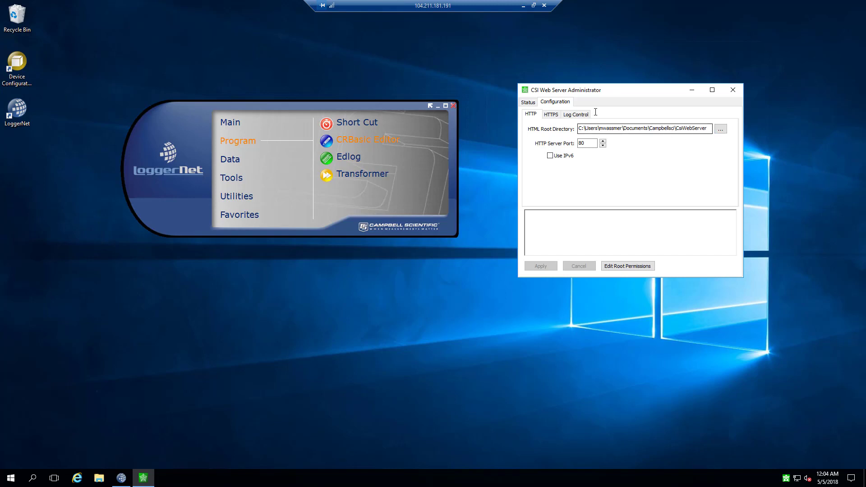
click(577, 115)
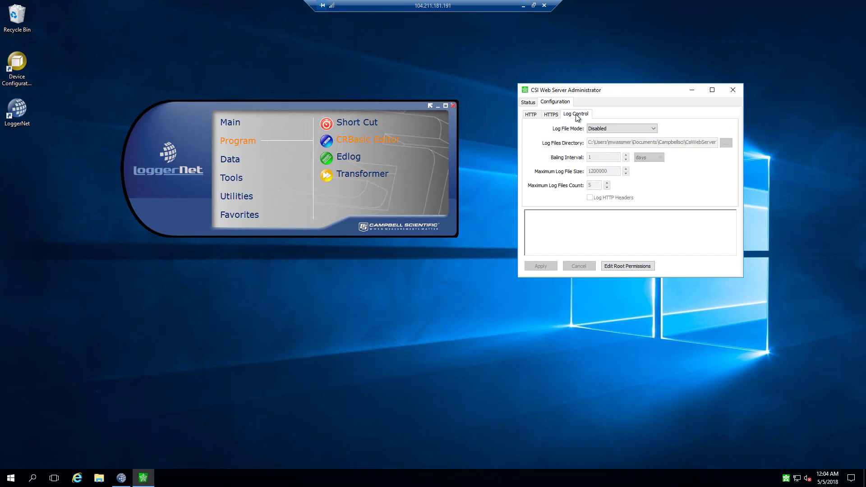
click(534, 115)
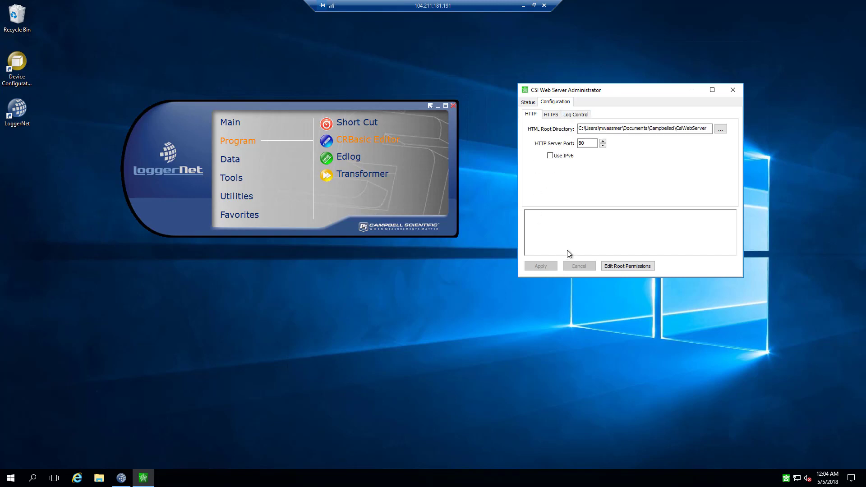
click(733, 90)
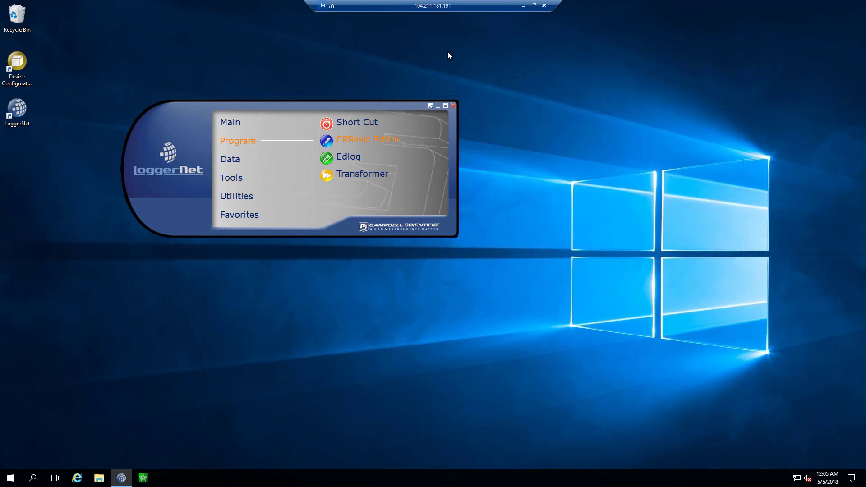
Close the stale 404 Not Found browser tab and bring the remote session back
click(523, 6)
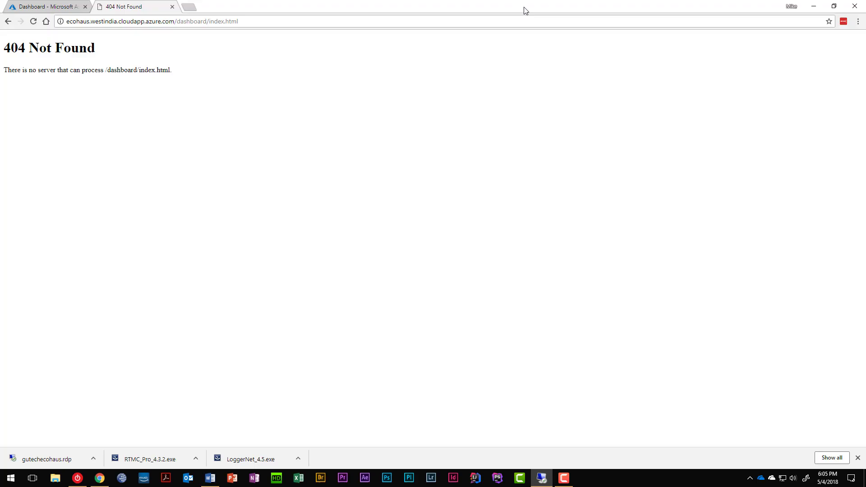
click(171, 6)
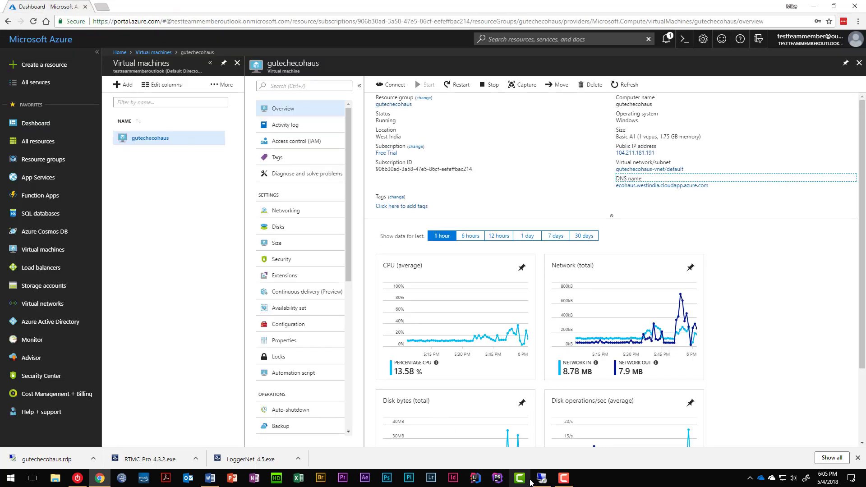
click(534, 480)
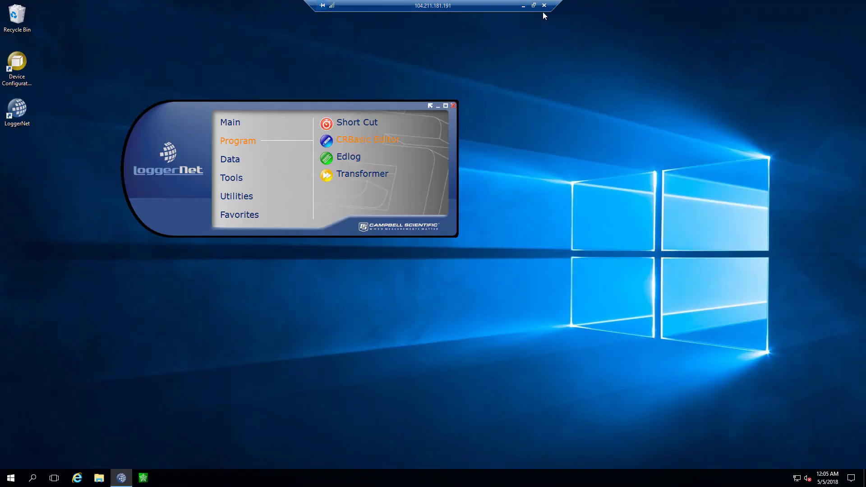
End the IP-address remote session and copy the DNS name ecohaus.westindia.cloudapp.azure.com
click(544, 6)
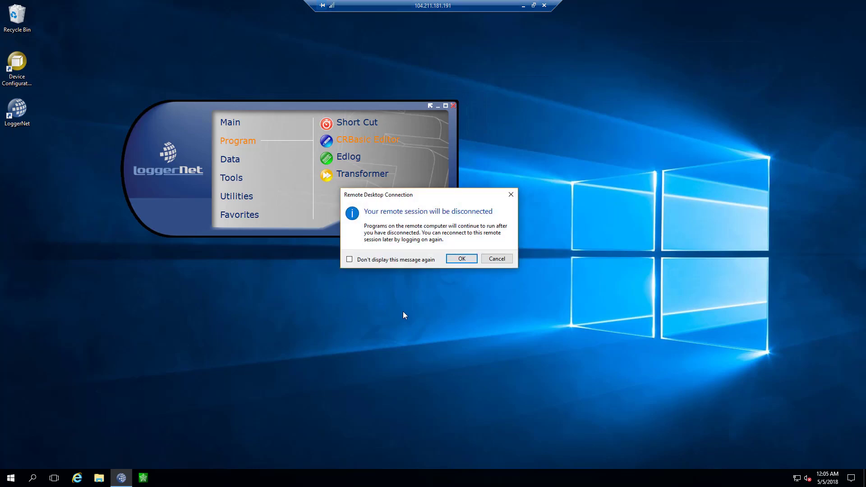
click(462, 255)
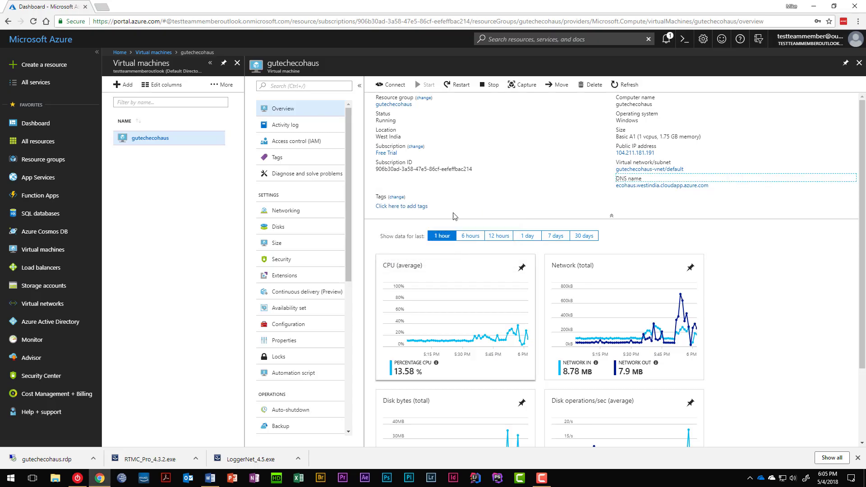
click(713, 185)
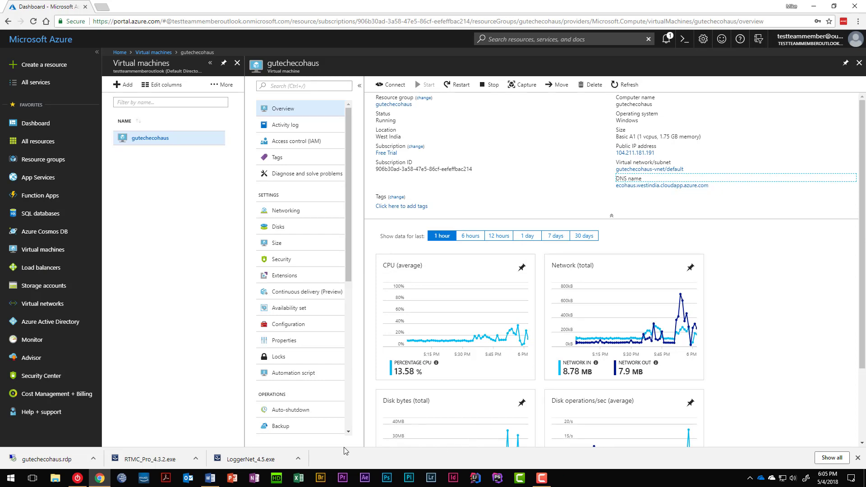
key(super)
Start Remote Desktop Connection to ecohaus.westindia.cloudapp.azure.com instead of the IP address
text(re)
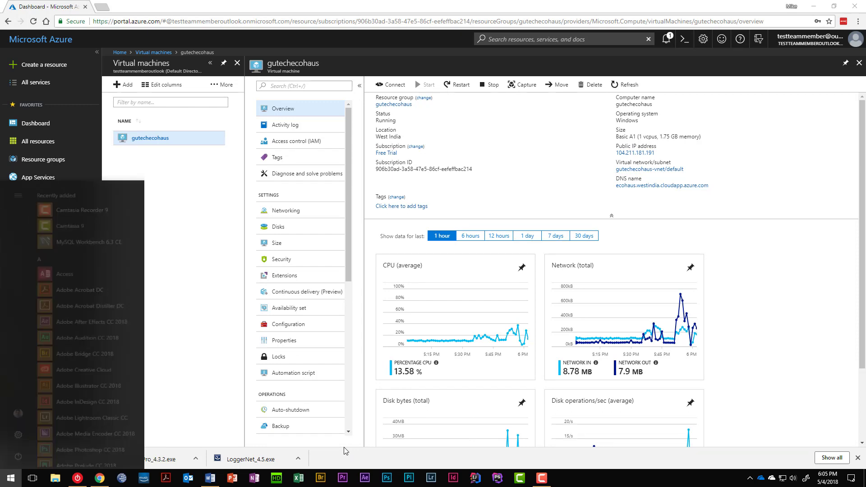
key(Return)
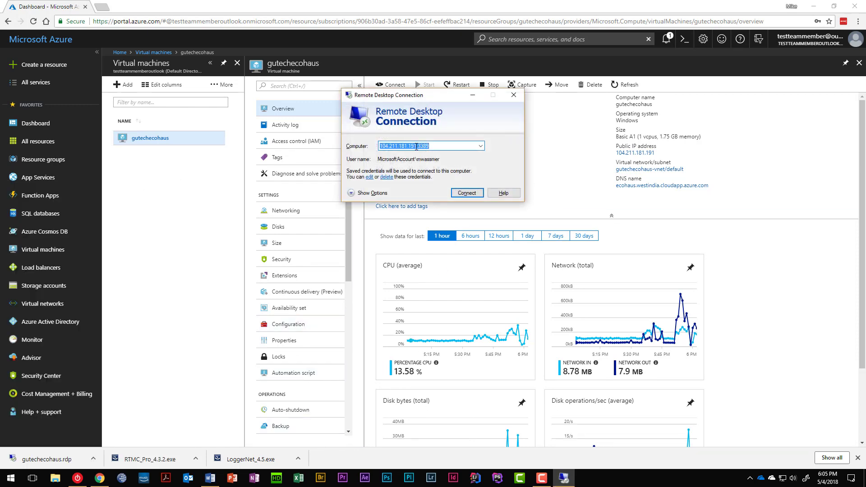
drag(417, 147, 368, 150)
key(ctrl+v)
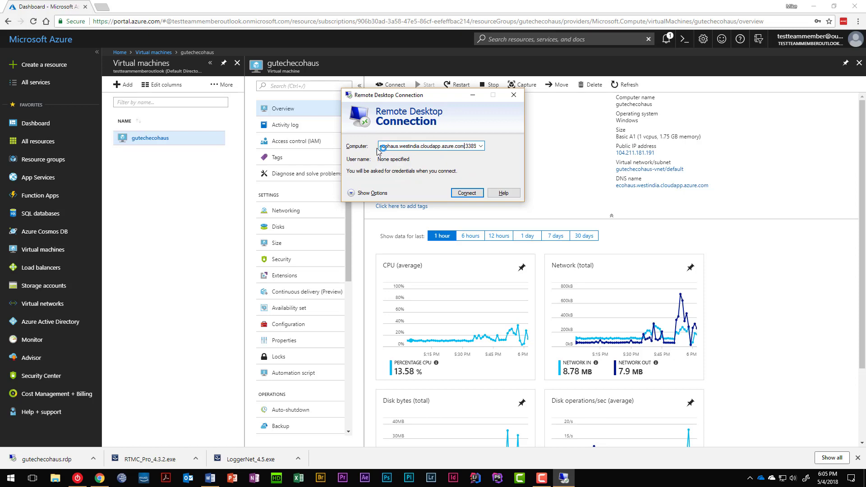
click(454, 193)
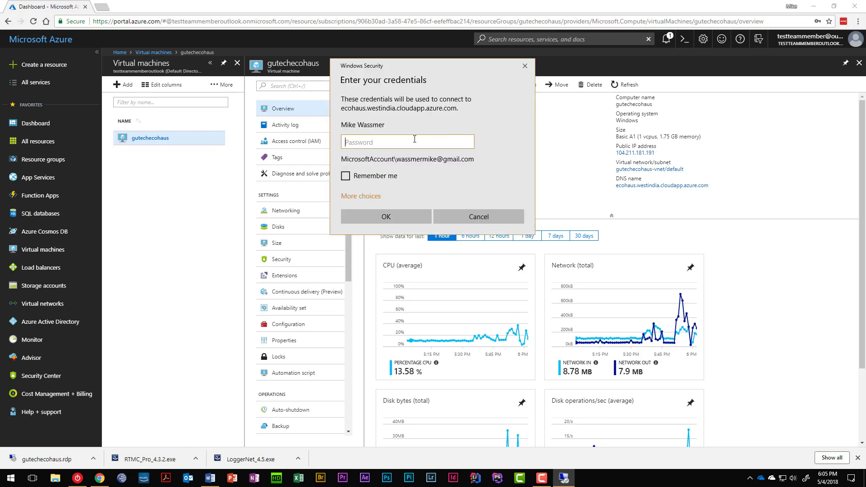
Sign in with a different account's username and password, accepting the unverified certificate
click(361, 196)
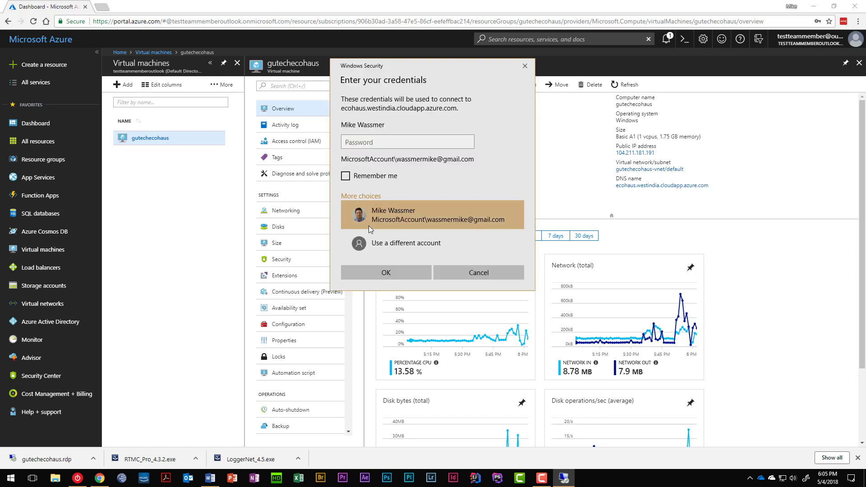
click(377, 244)
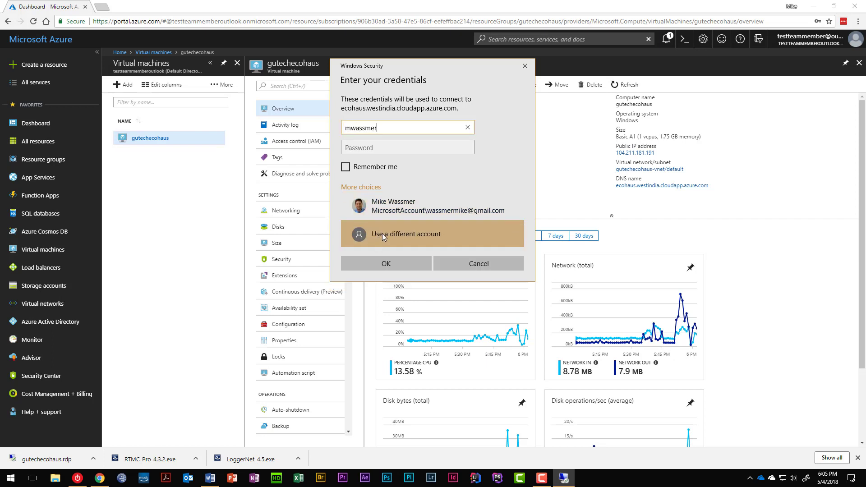
key(Tab)
text(******)
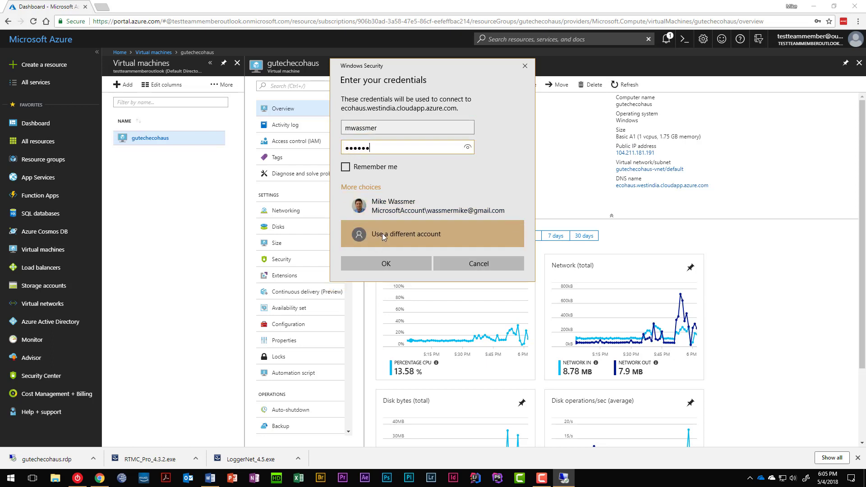
text(******)
key(Return)
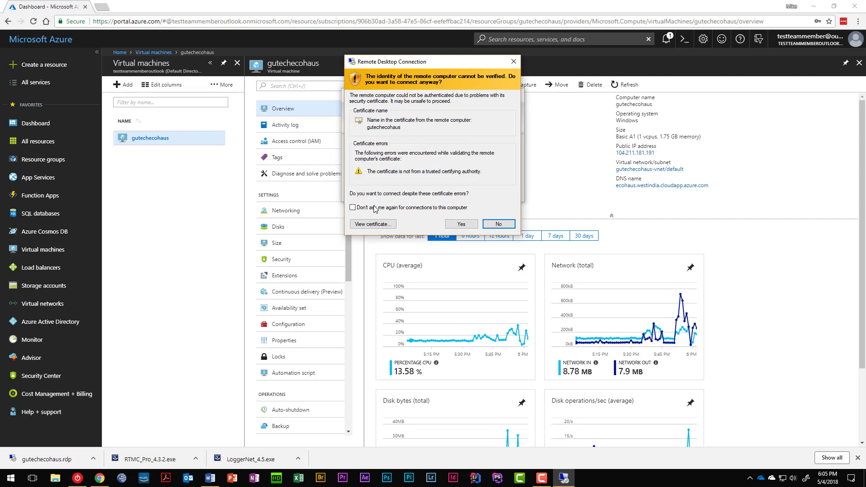
click(461, 224)
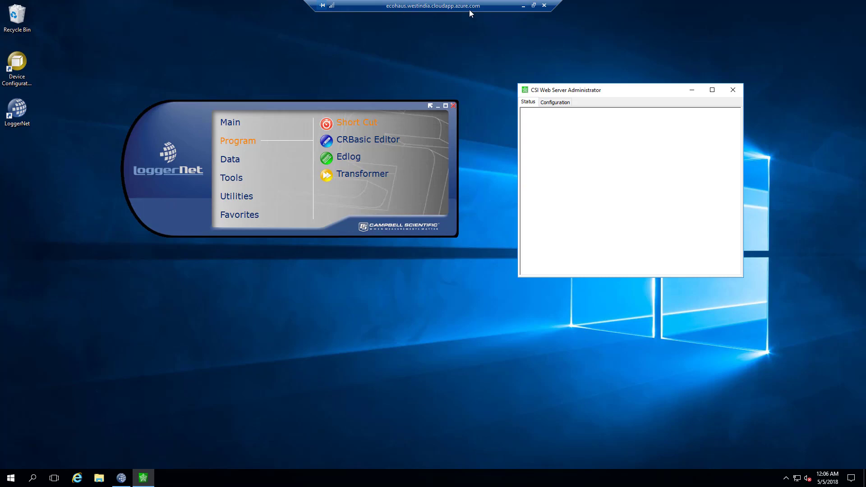
Load ecohaus.westindia.cloudapp.azure.com in a new Chrome tab, then return to the remote session
click(523, 8)
click(159, 6)
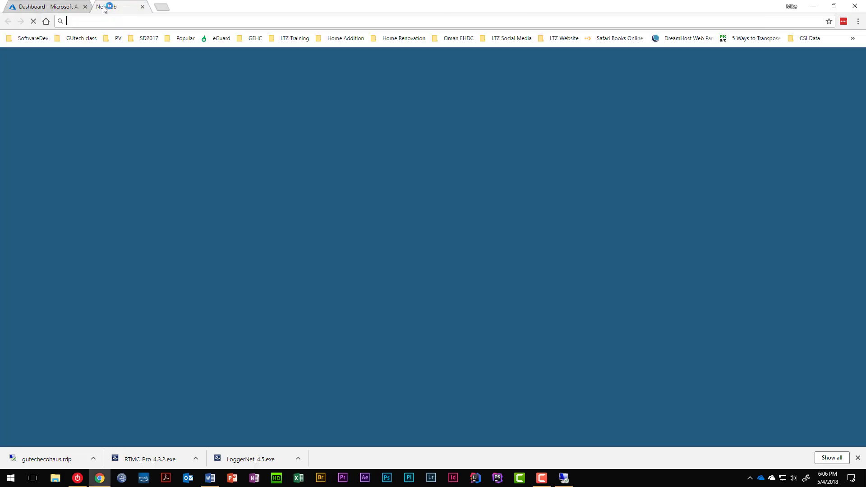
key(ctrl+v)
key(Return)
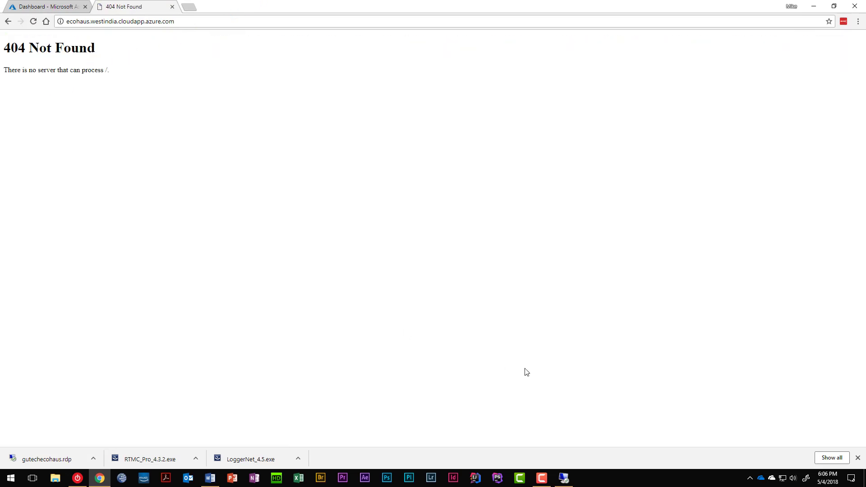
click(557, 481)
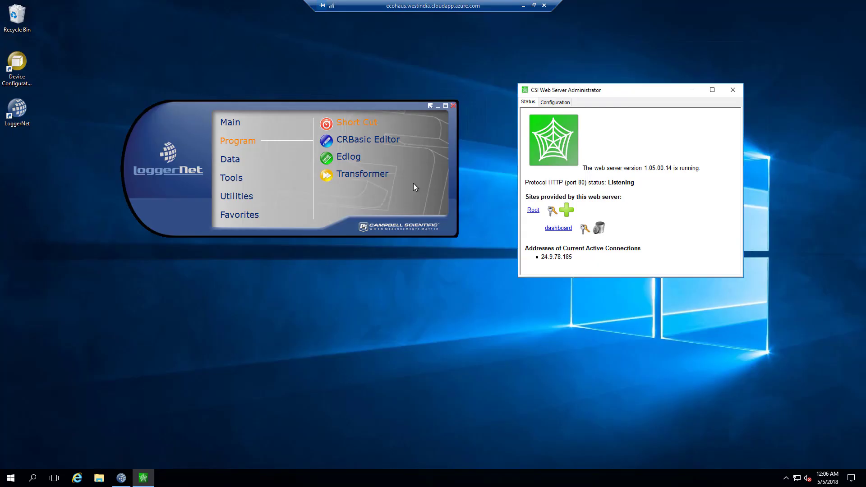
click(532, 211)
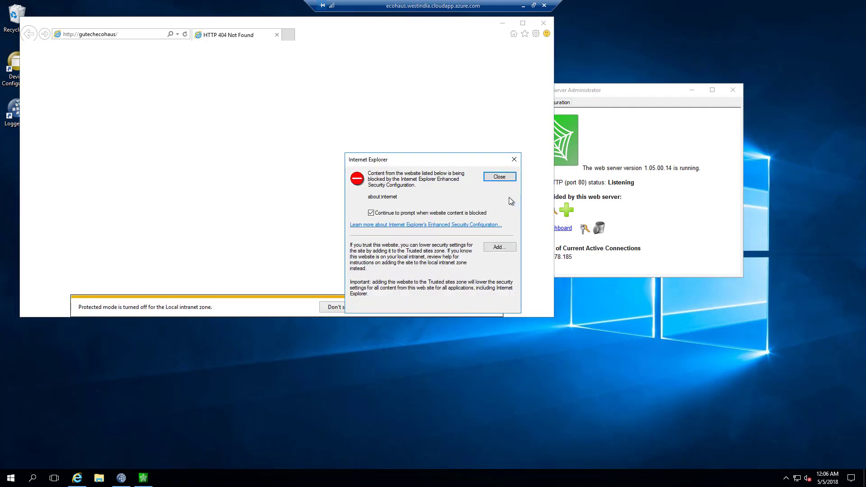
click(498, 177)
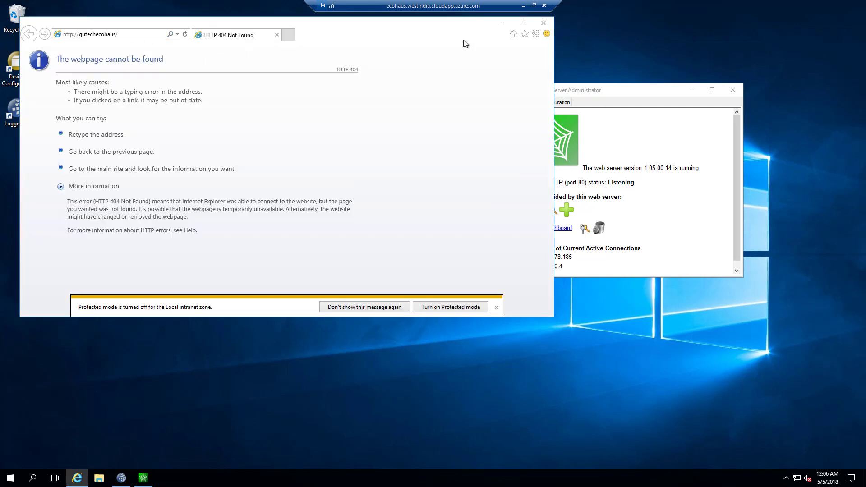
click(543, 24)
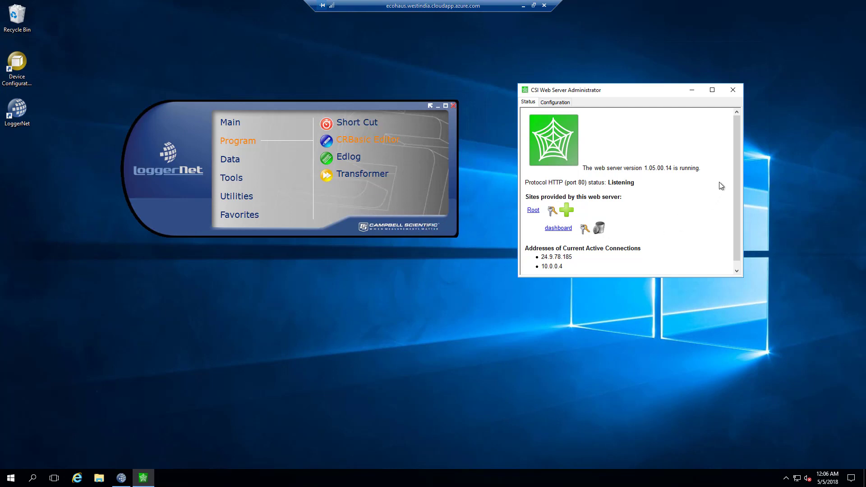
drag(736, 163, 737, 127)
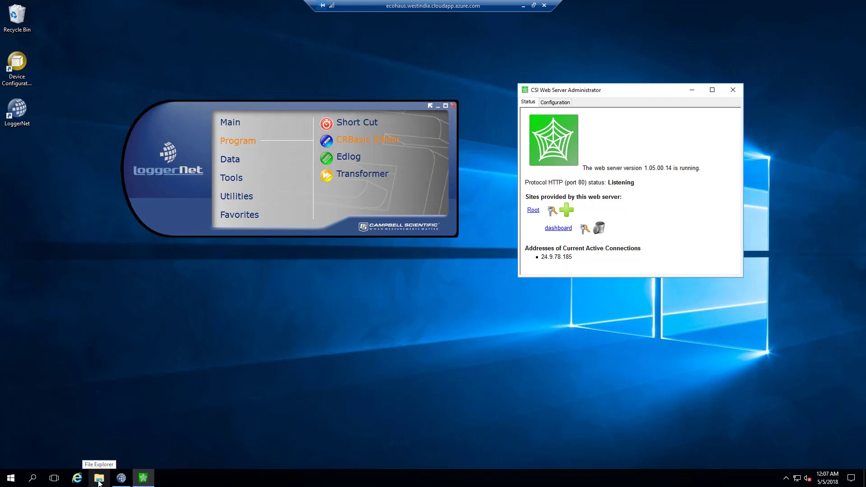
Request ecohaus.westindia.cloudapp.azure.com/dashboard in Chrome, then switch back to the remote desktop
click(523, 5)
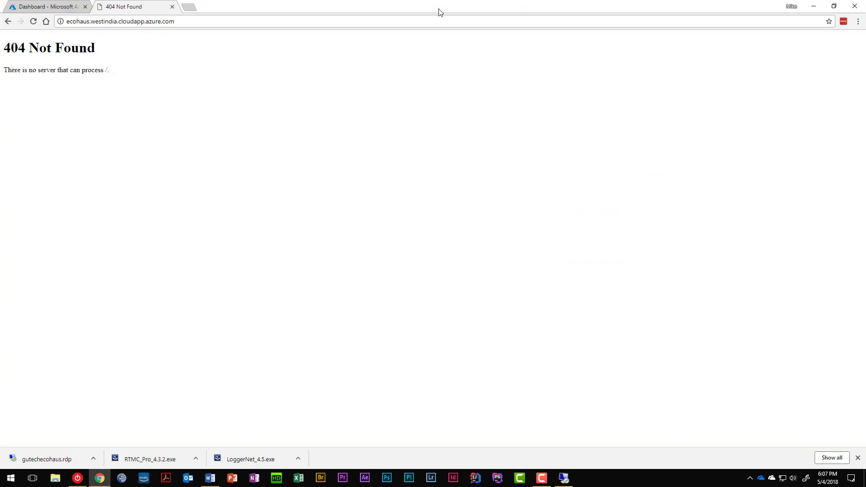
click(167, 21)
click(215, 19)
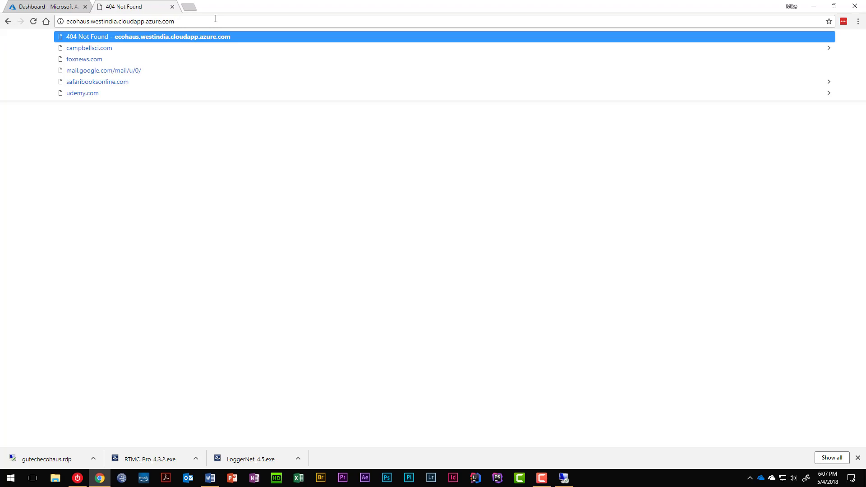
text(/dashboard)
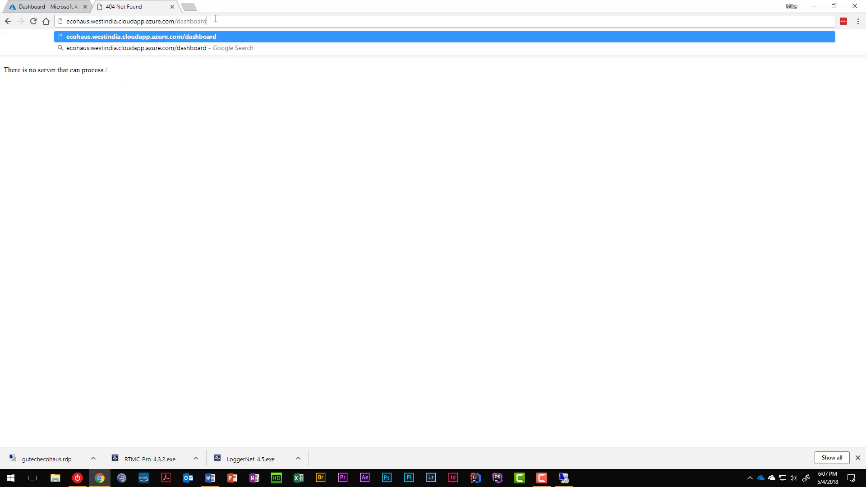
key(Return)
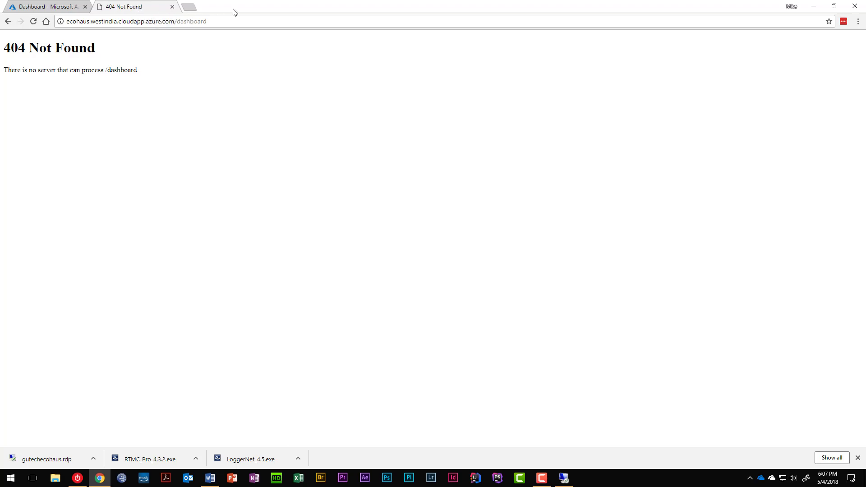
click(563, 478)
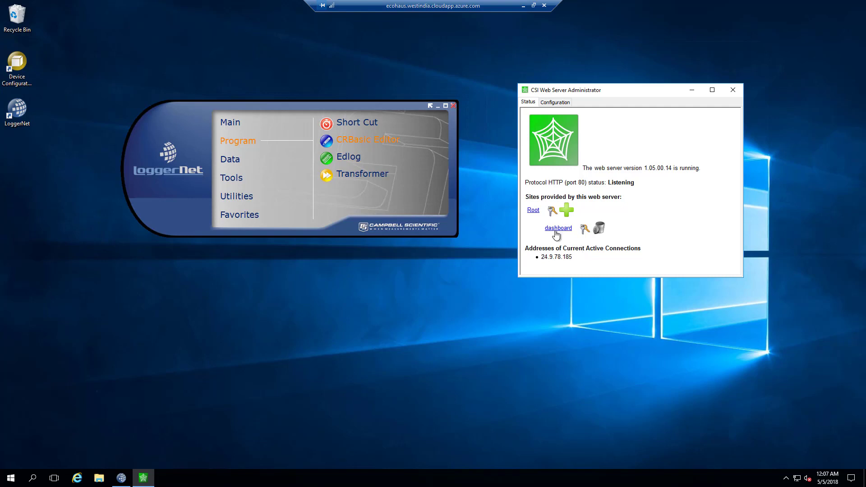
click(552, 103)
click(529, 102)
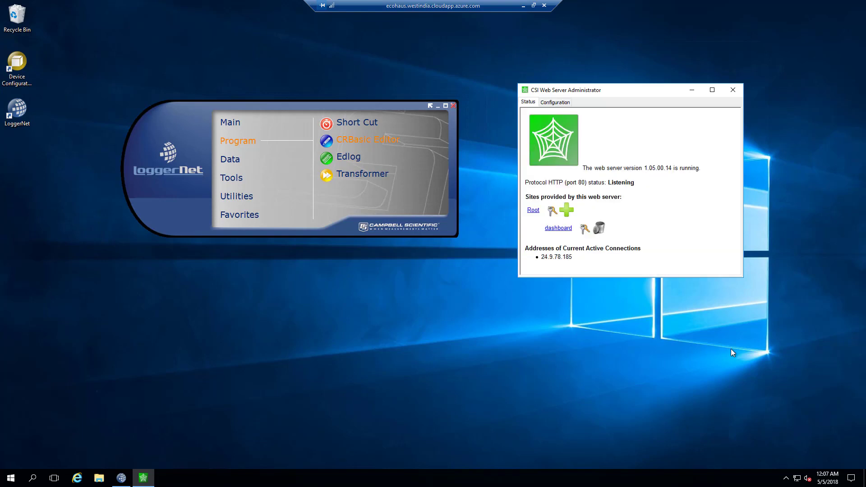